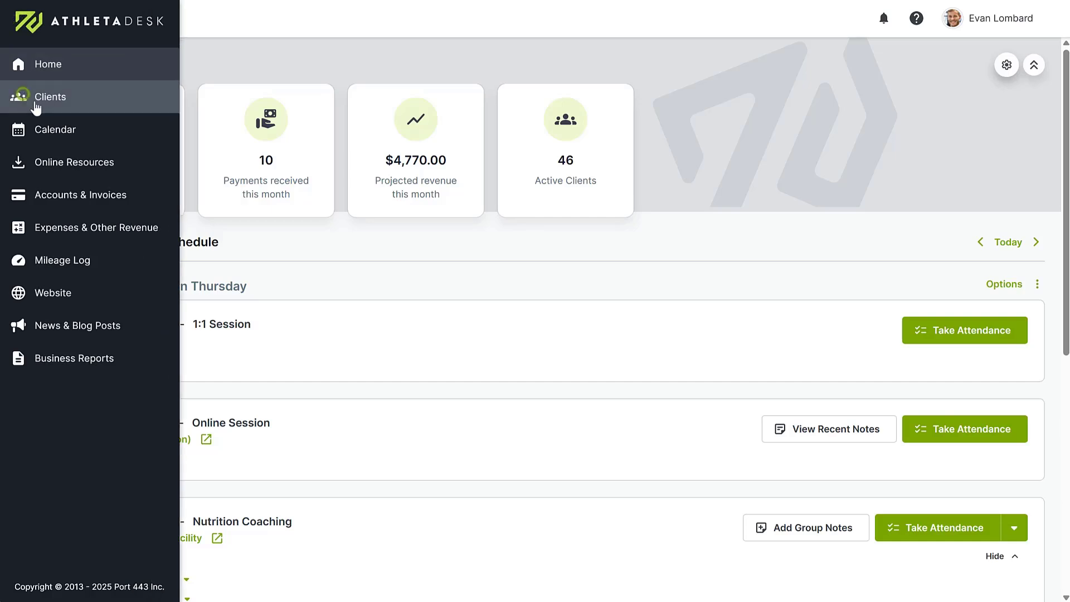
Step: Open the Clients page from the left sidebar
click(22, 95)
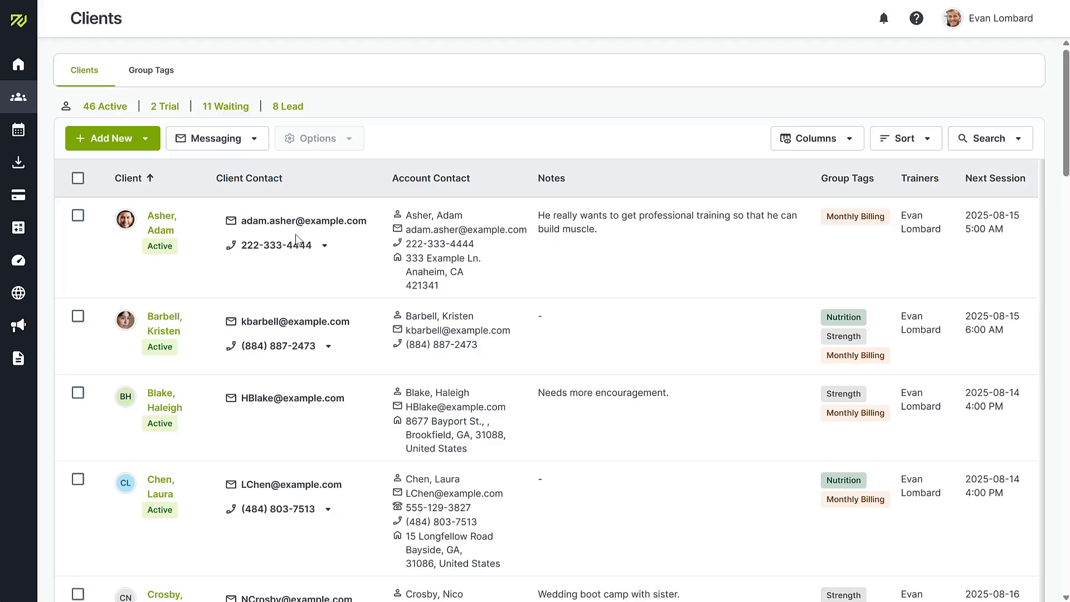
Step: Start a new client with the client's first and last name, e-mail and SMS-capable phone number
click(144, 139)
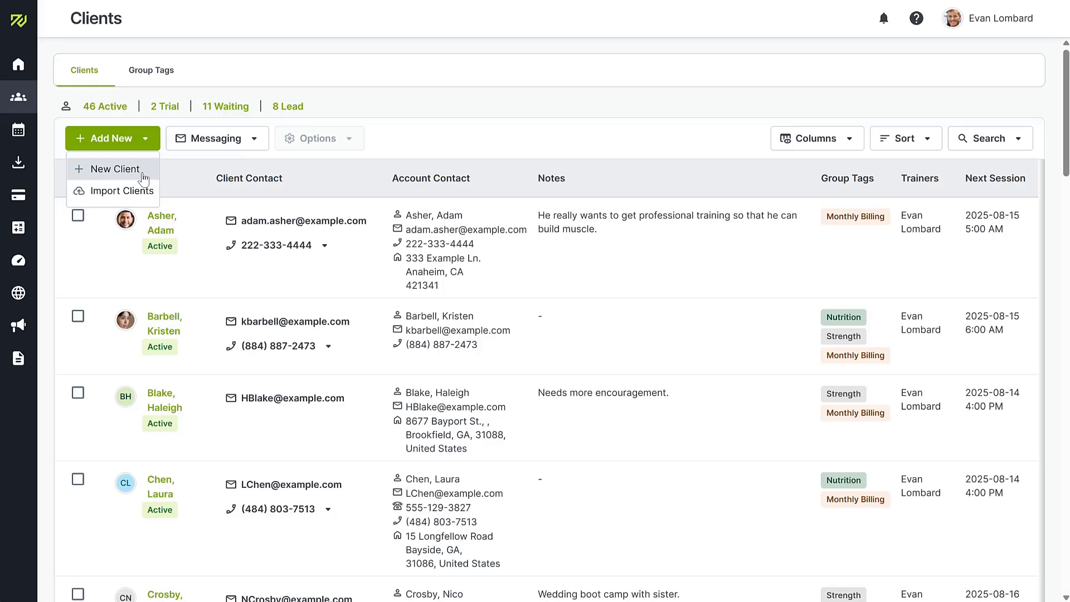
click(143, 176)
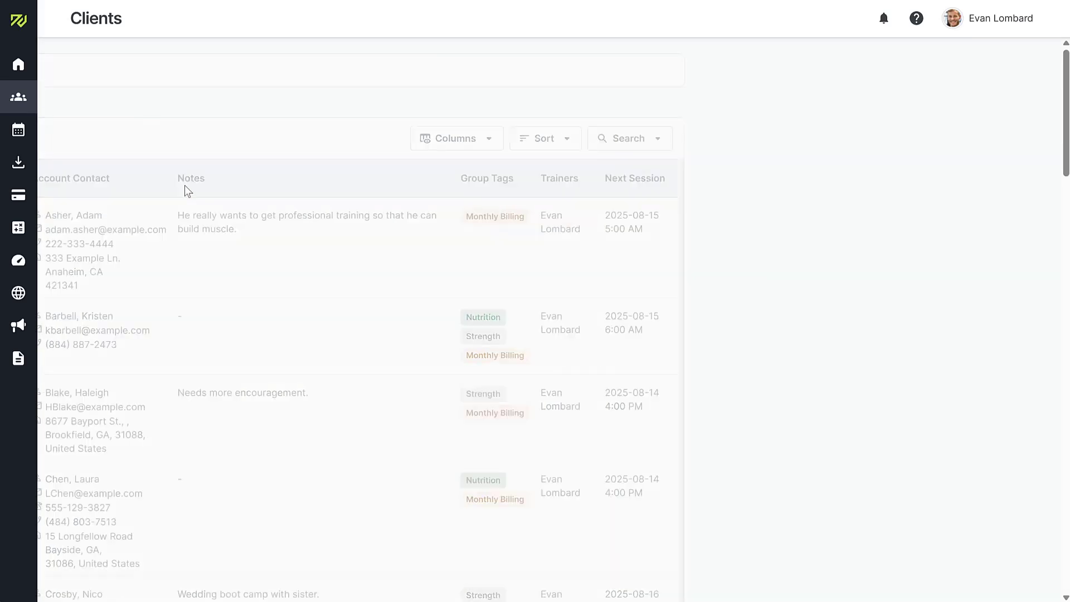
click(399, 233)
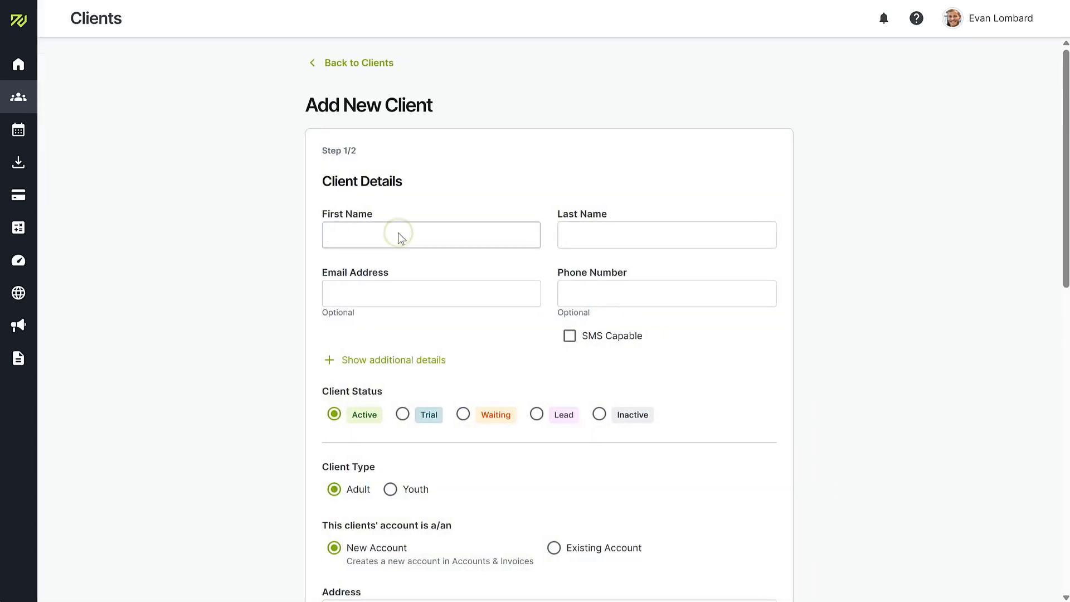
key(Tab)
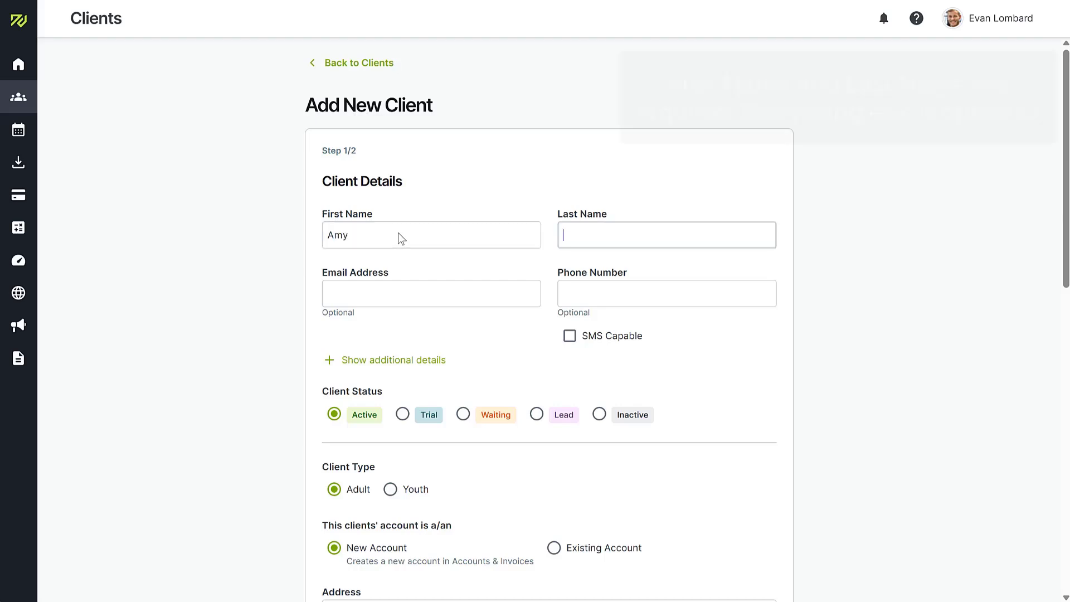
key(Tab)
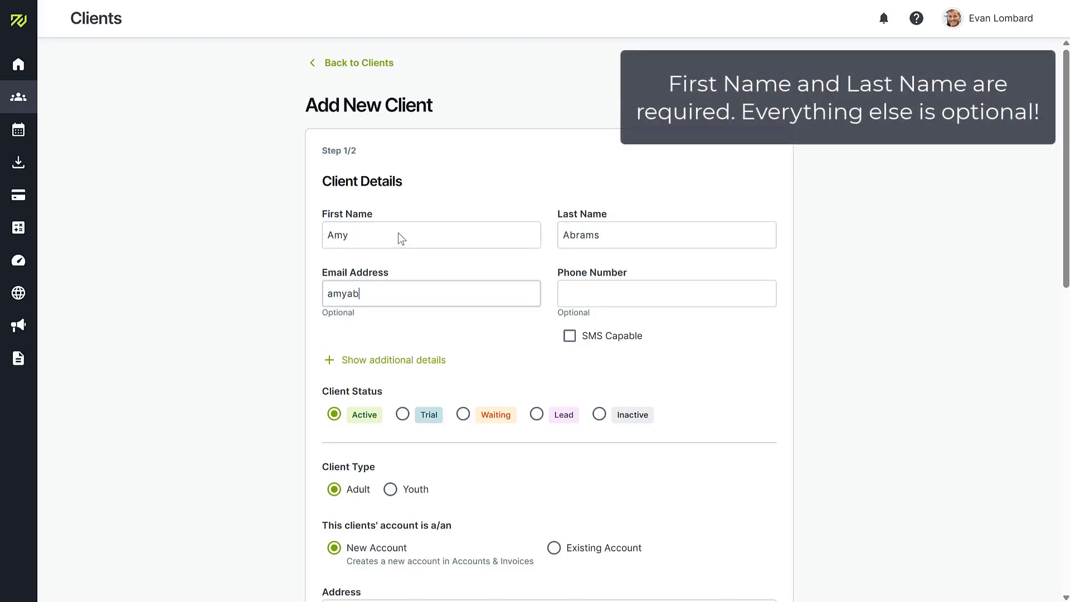
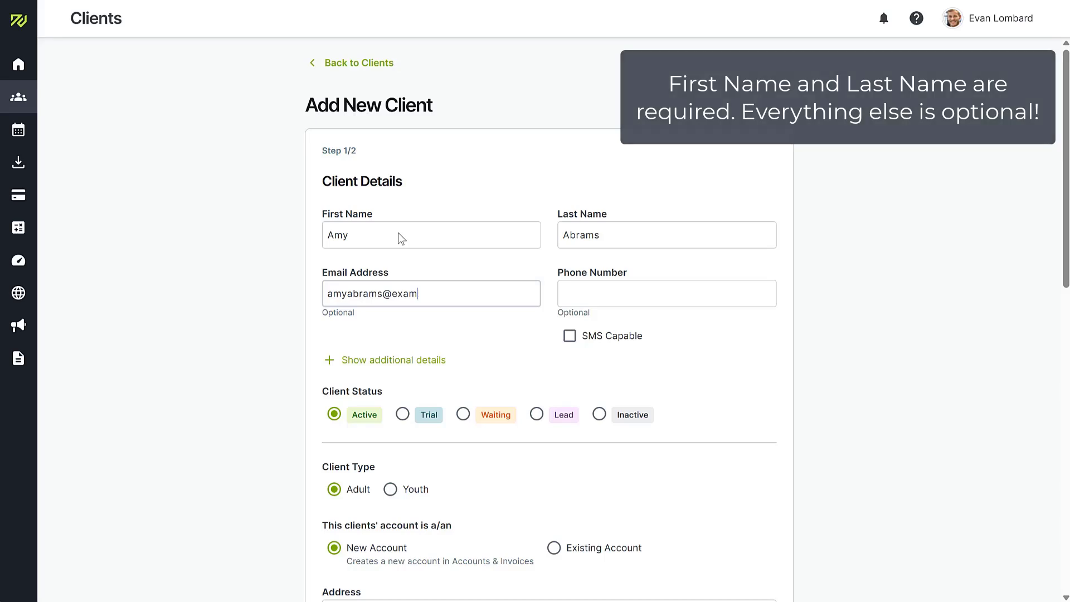
text(ple.com)
key(Tab)
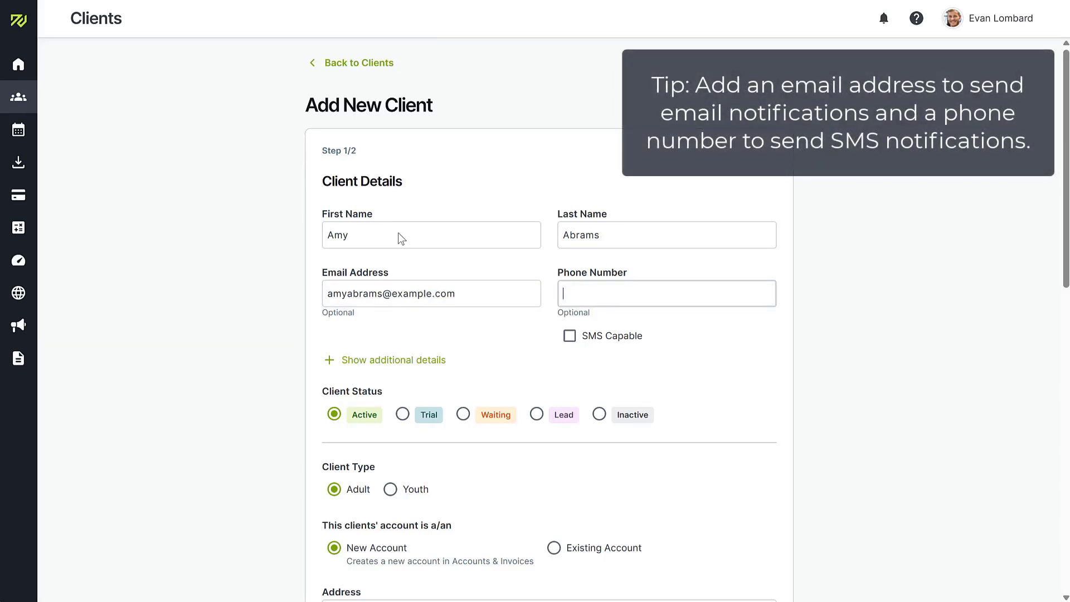
text(555-846-5936)
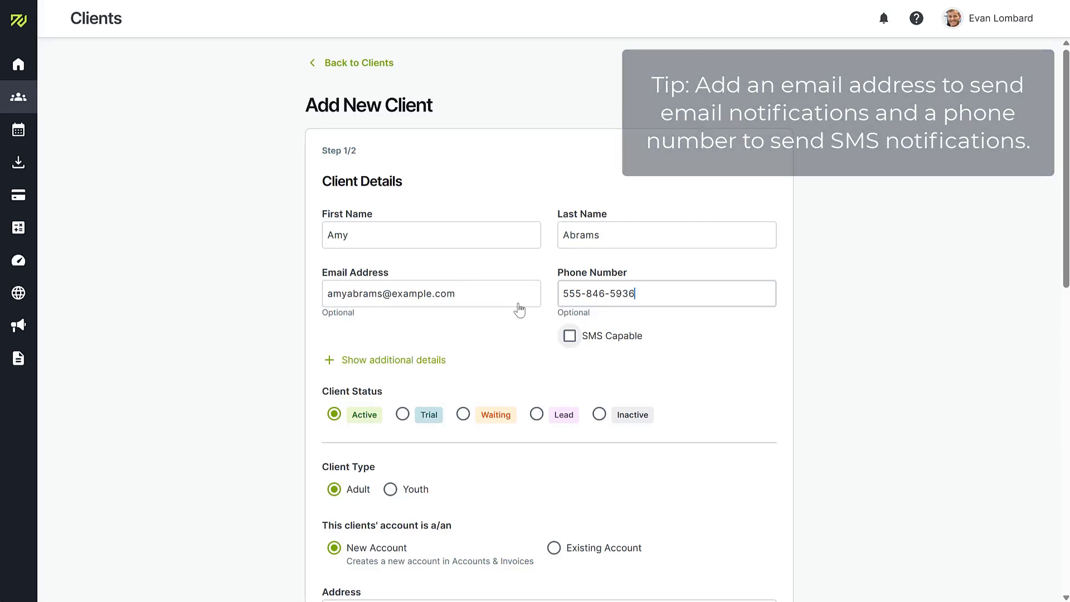
click(569, 335)
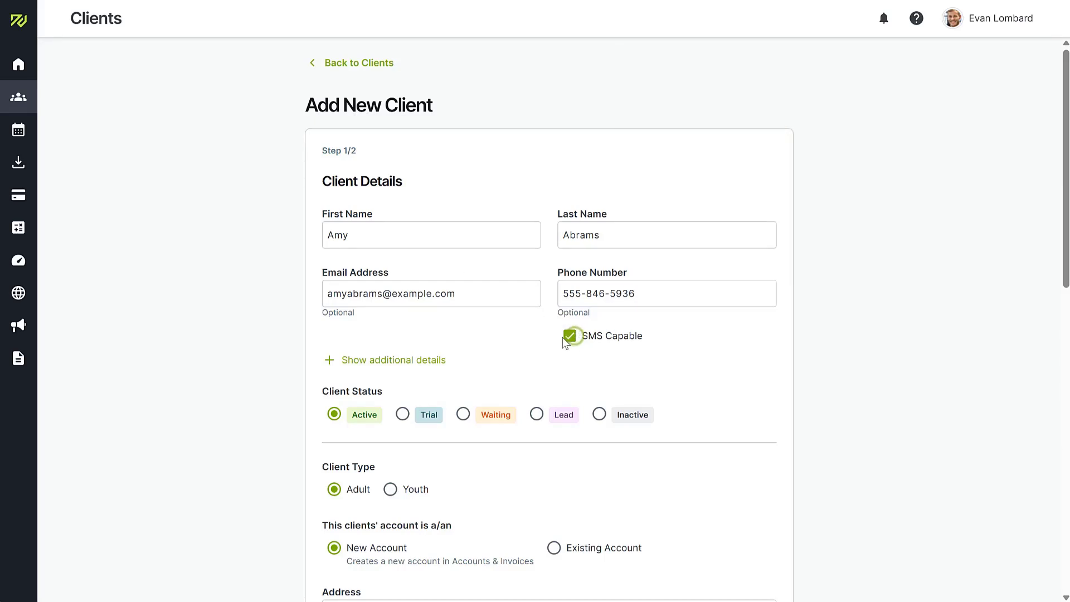
Step: Expand the additional details and give the client the Strength group tag
click(353, 359)
drag(1066, 197, 1066, 288)
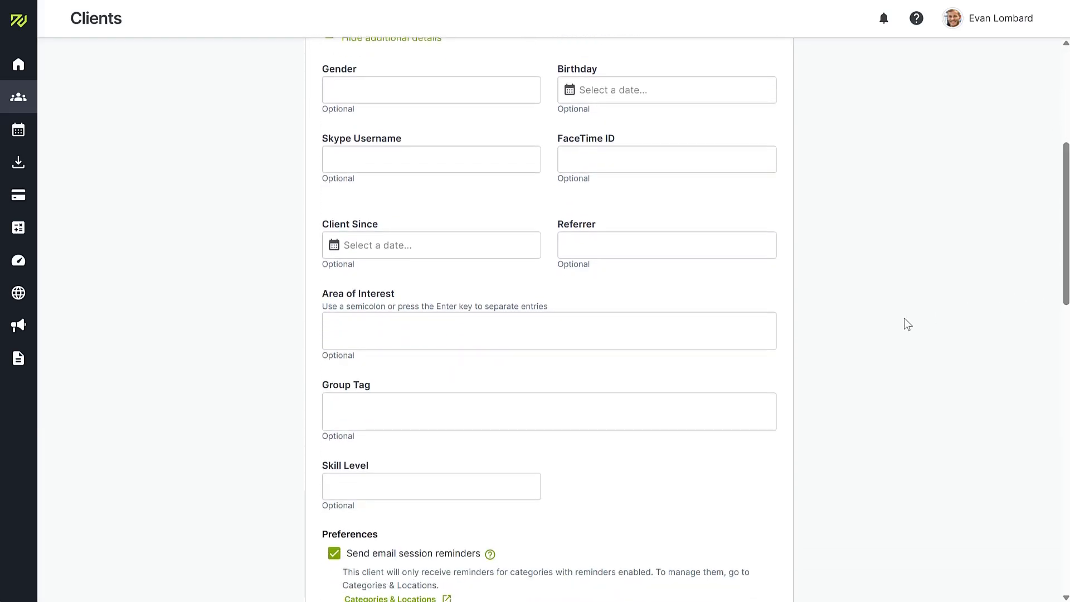
click(445, 415)
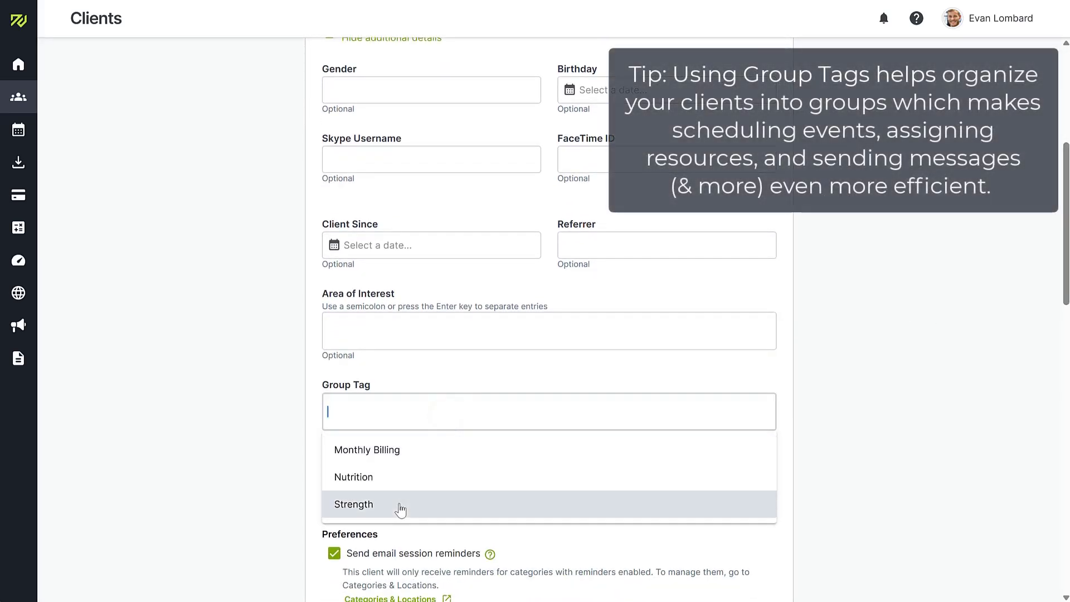
click(399, 502)
click(845, 417)
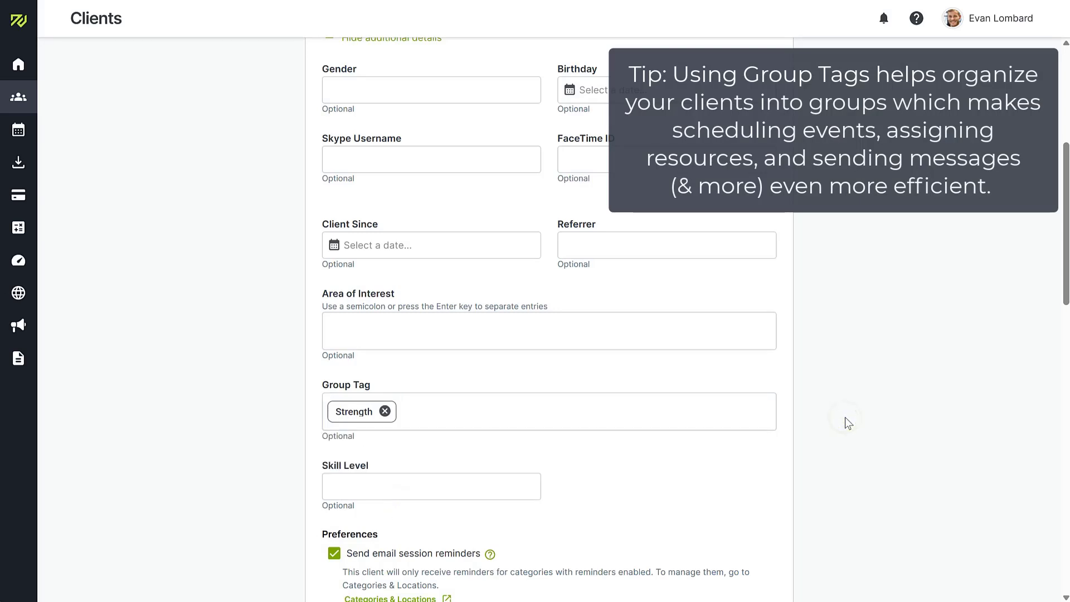
drag(1062, 226, 1061, 323)
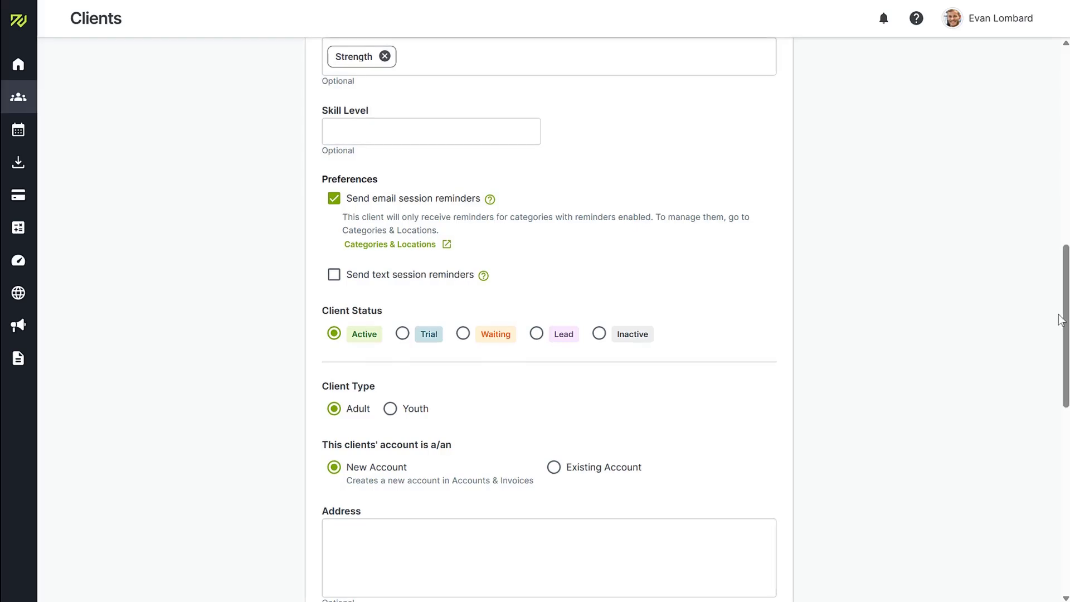
Step: Set the client's default session category to Group Training
drag(1065, 322, 1059, 502)
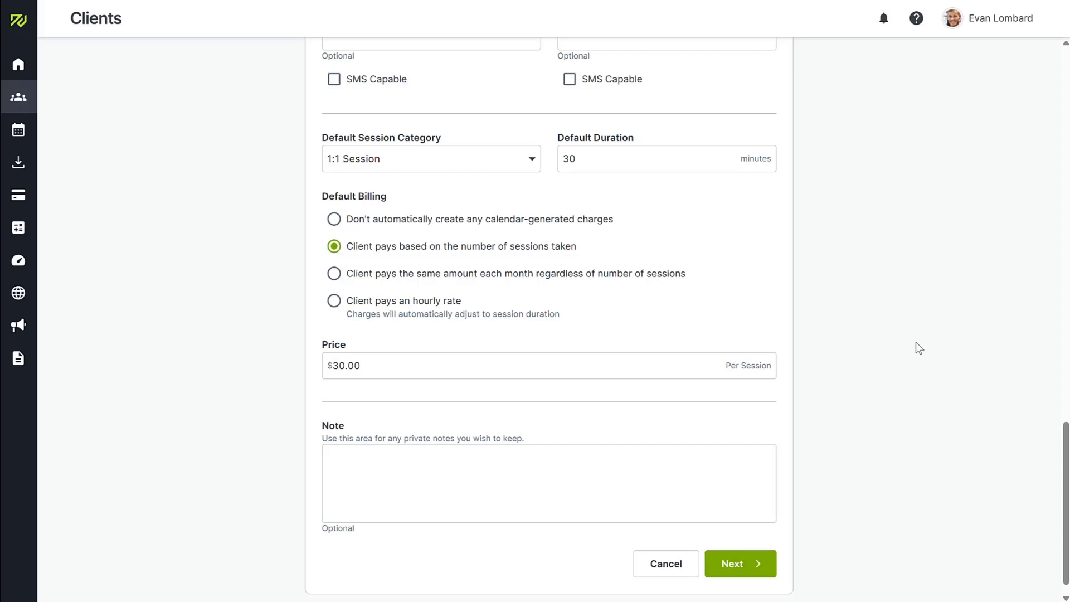
click(489, 162)
click(466, 306)
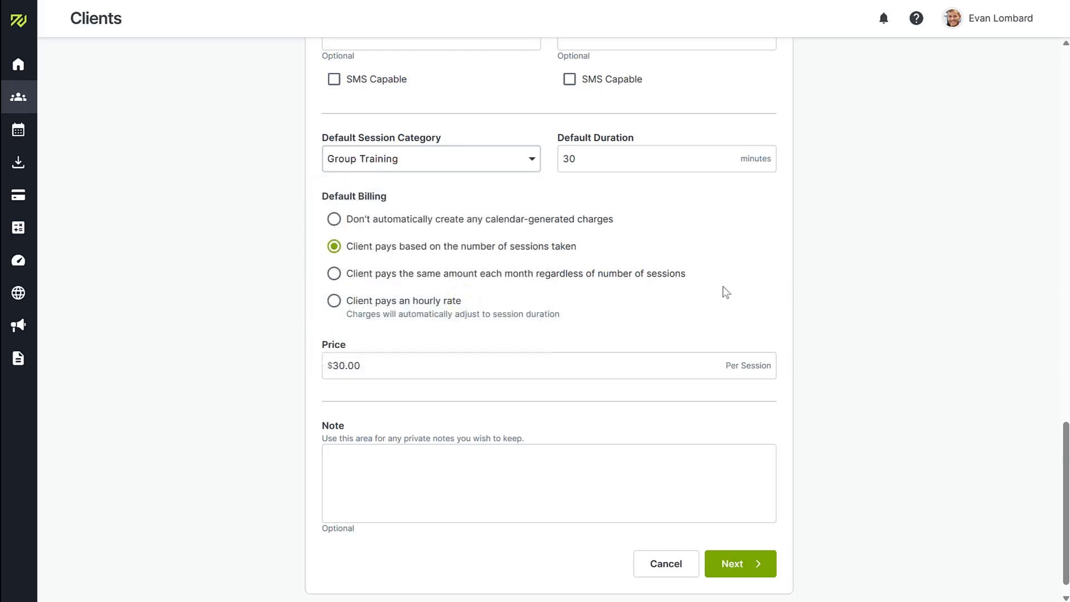
Step: Bill the client per session taken at a price of $100 and proceed to step 2
click(333, 273)
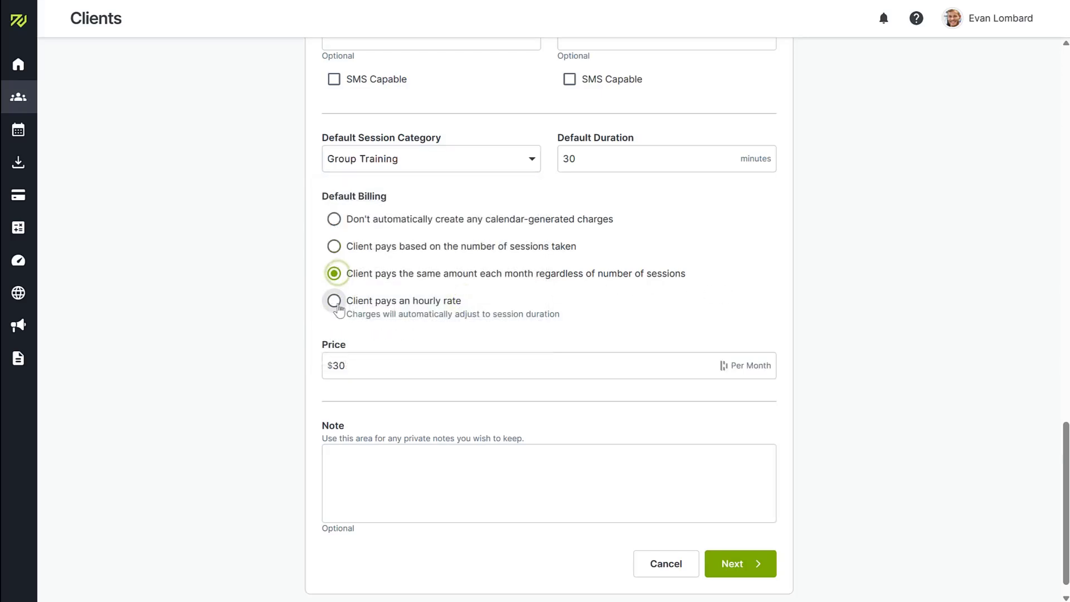
click(334, 302)
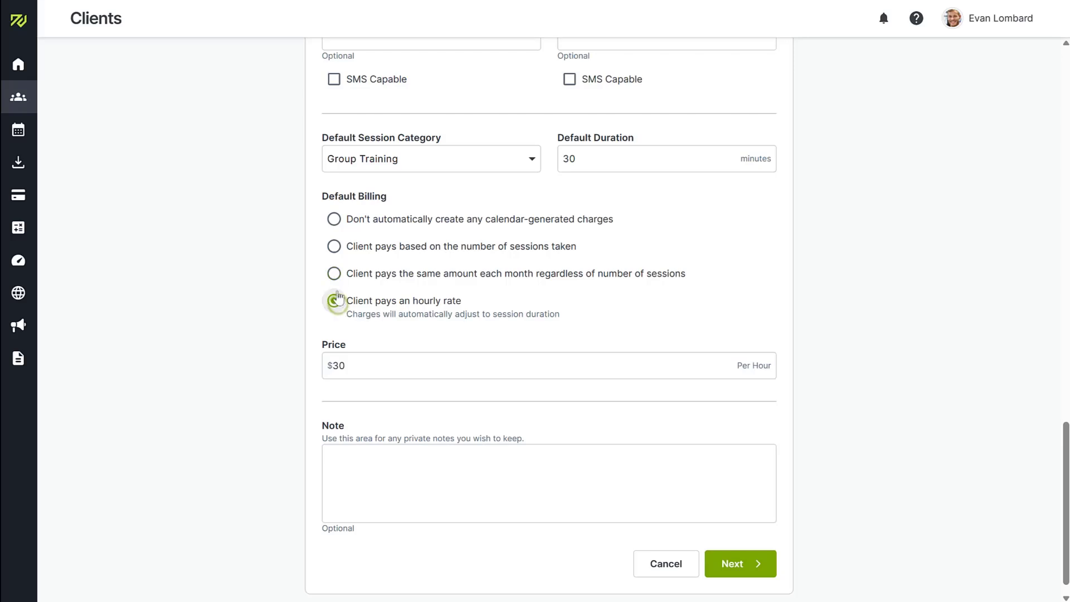
click(334, 246)
drag(365, 367, 294, 365)
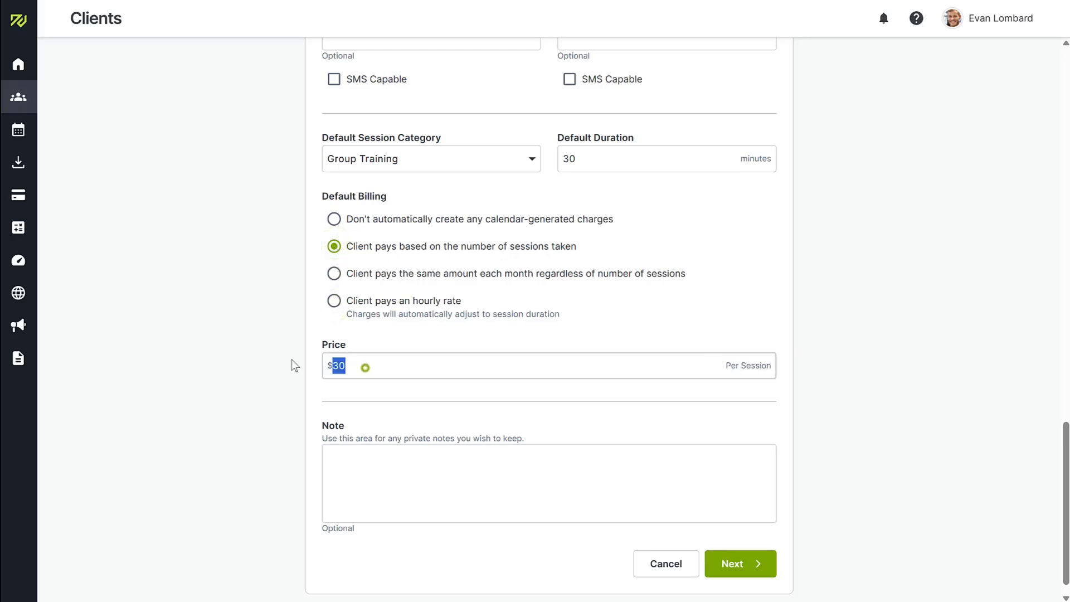
text(100)
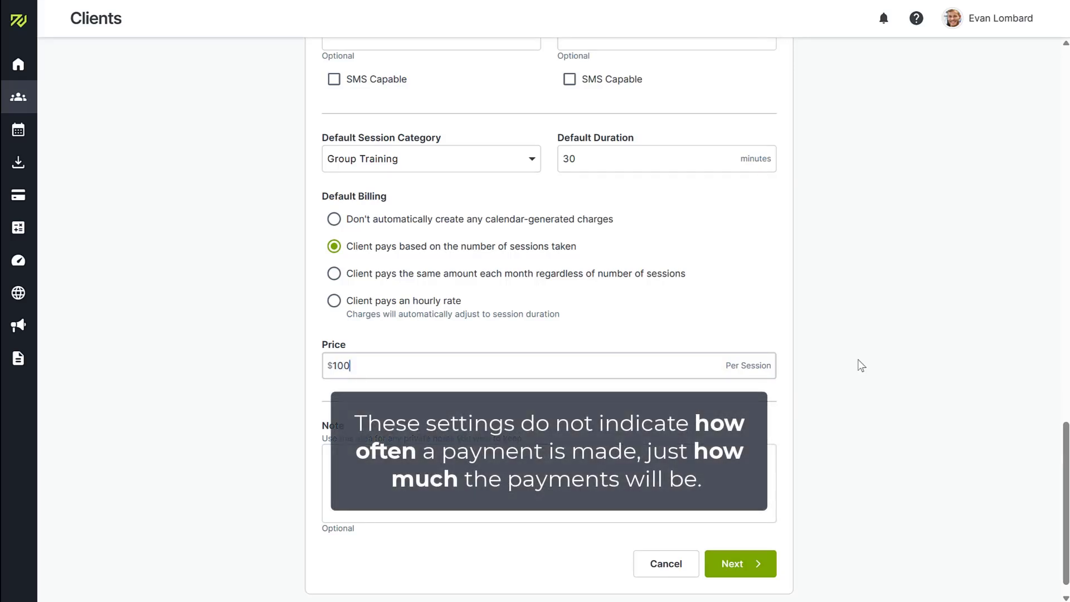
click(743, 565)
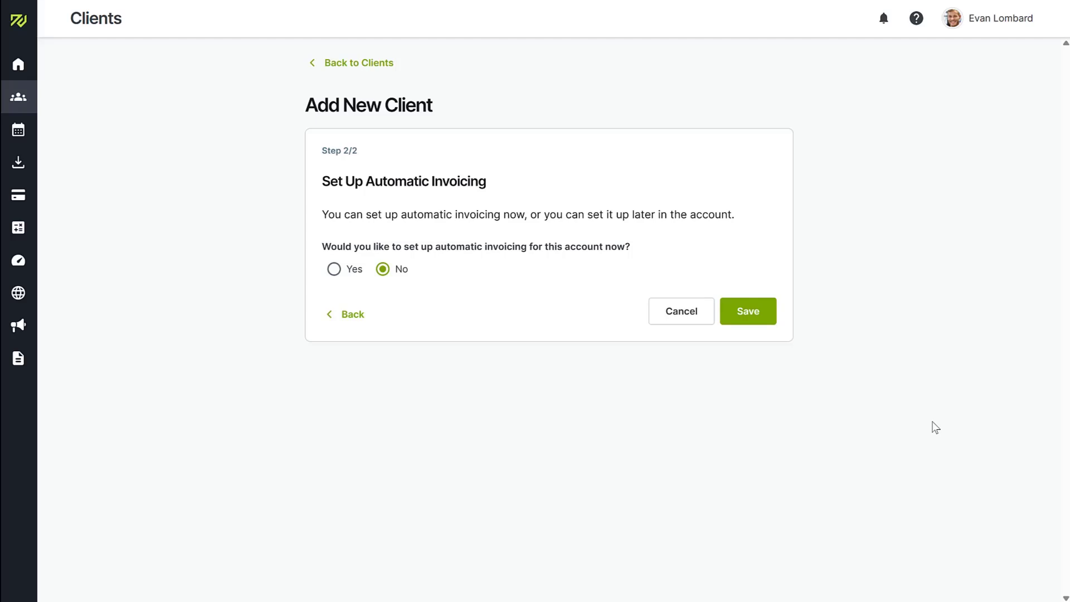
Step: Save the client with automatic invoicing left at No, then check the Messaging and Columns menus
click(749, 317)
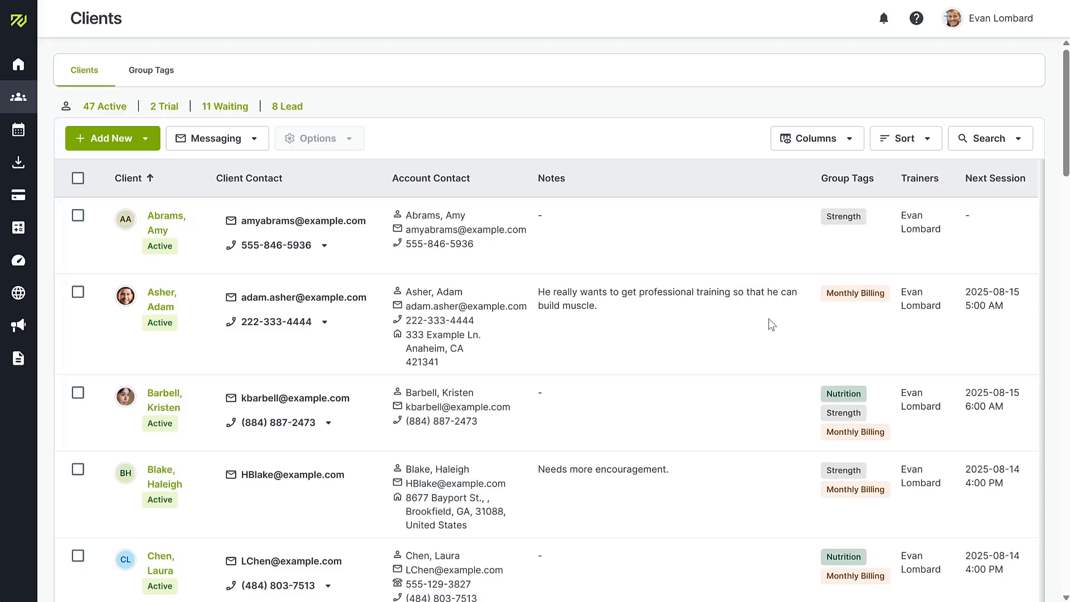
click(259, 137)
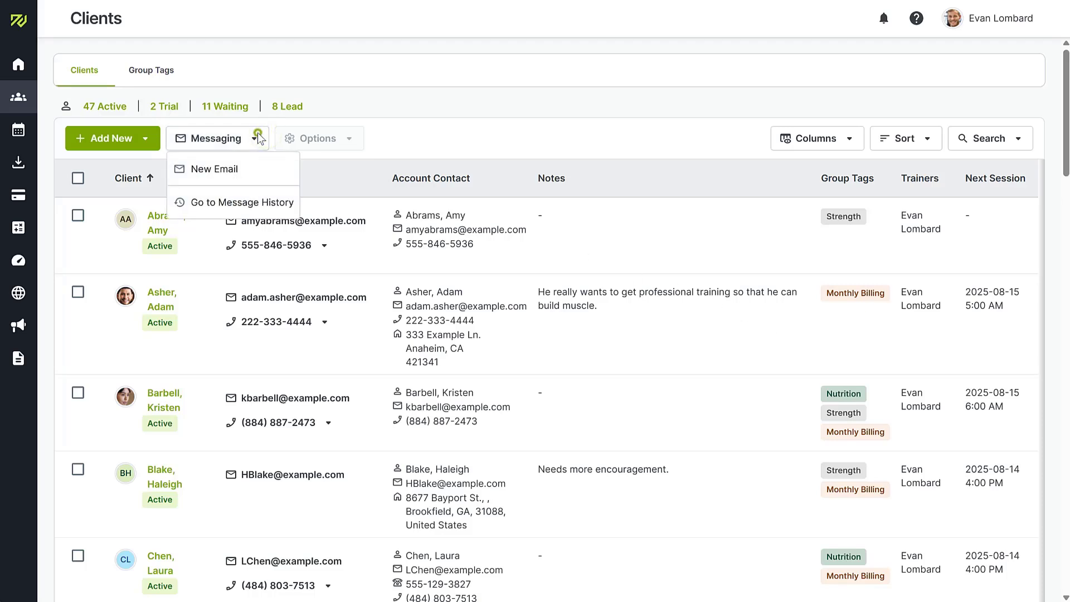
click(258, 137)
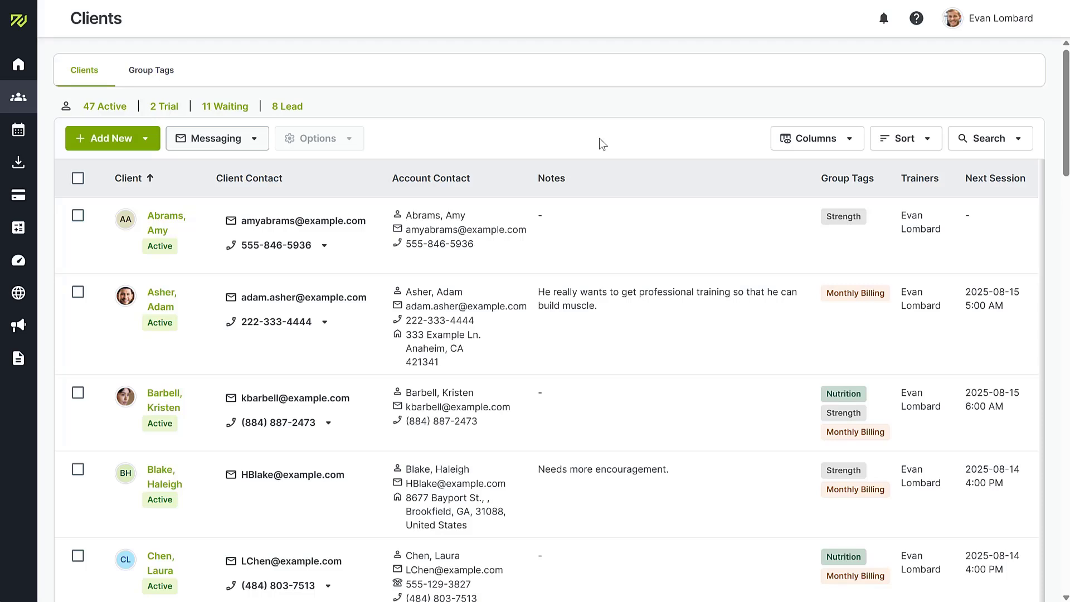
click(824, 142)
click(826, 140)
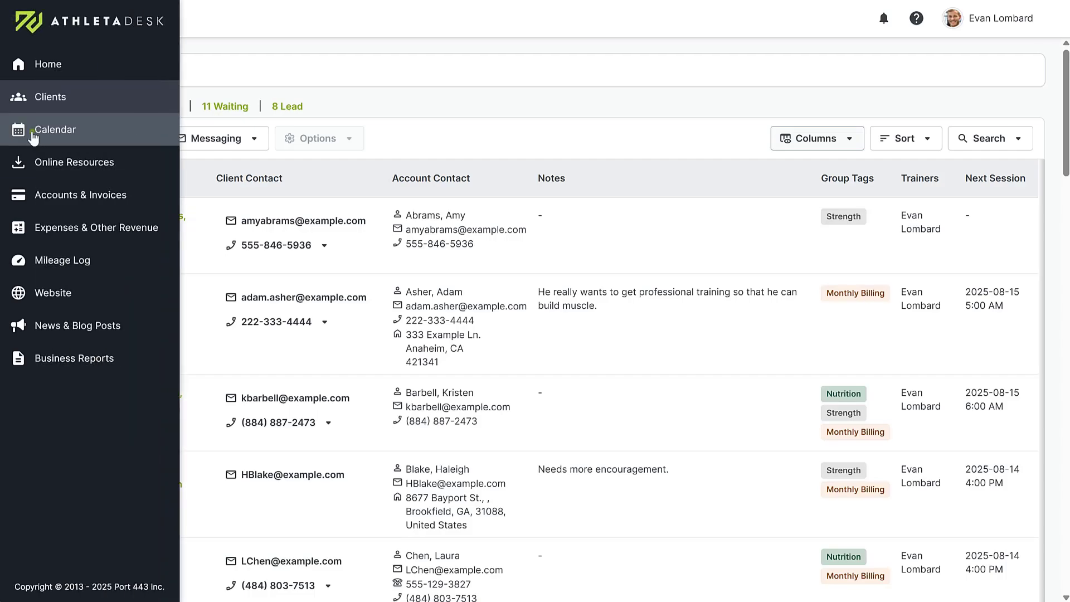
Step: On the calendar, start a new custom event on Friday, August 15, 2025
click(33, 132)
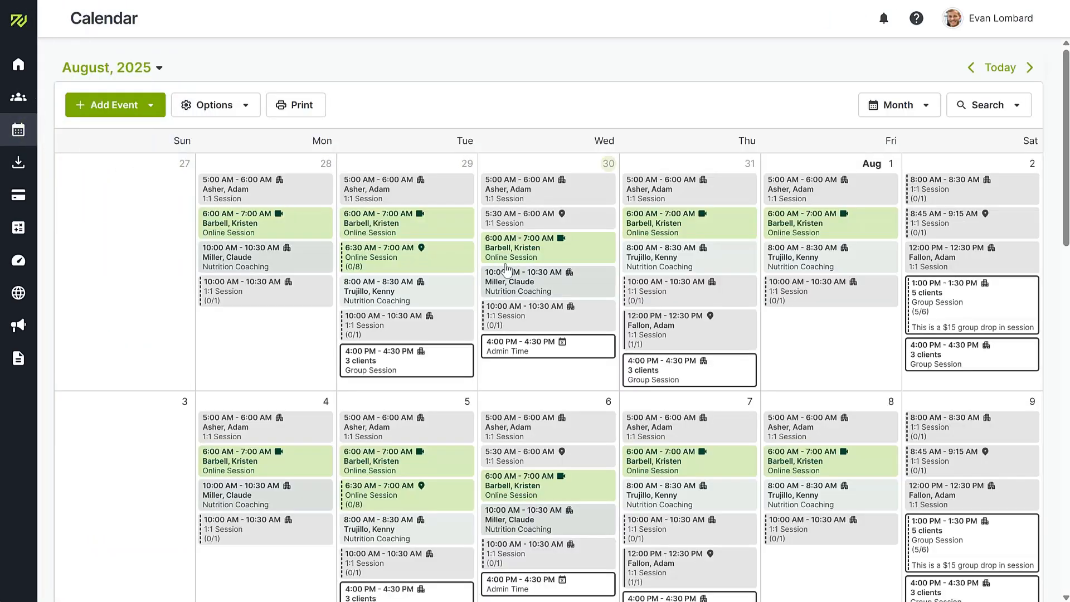
scroll(521, 277, down, 3)
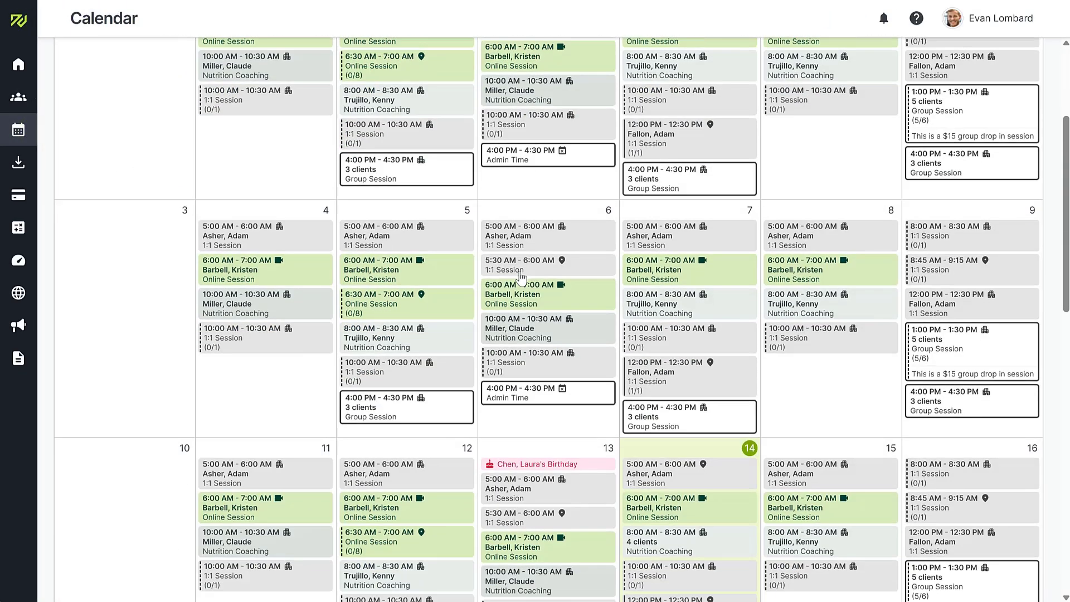
click(846, 405)
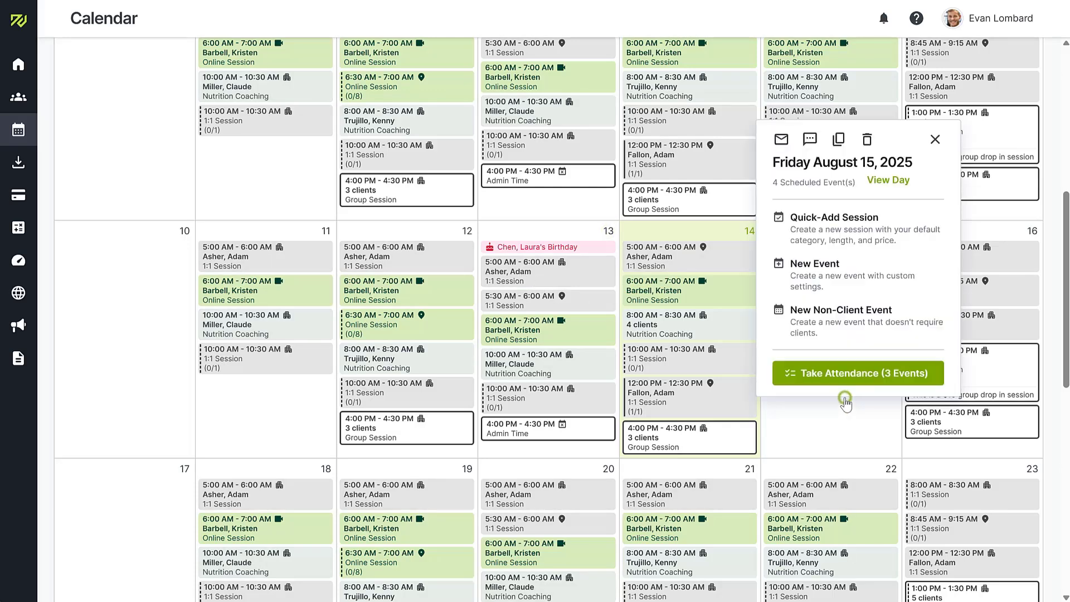
click(838, 280)
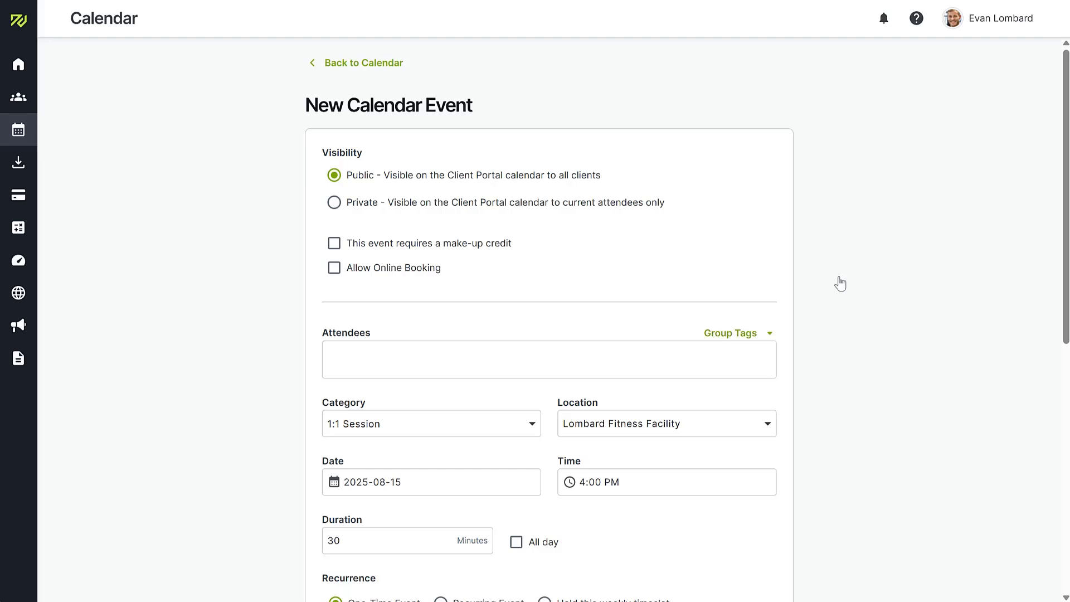
Step: Add the new client as the event's attendee
scroll(838, 283, down, 3)
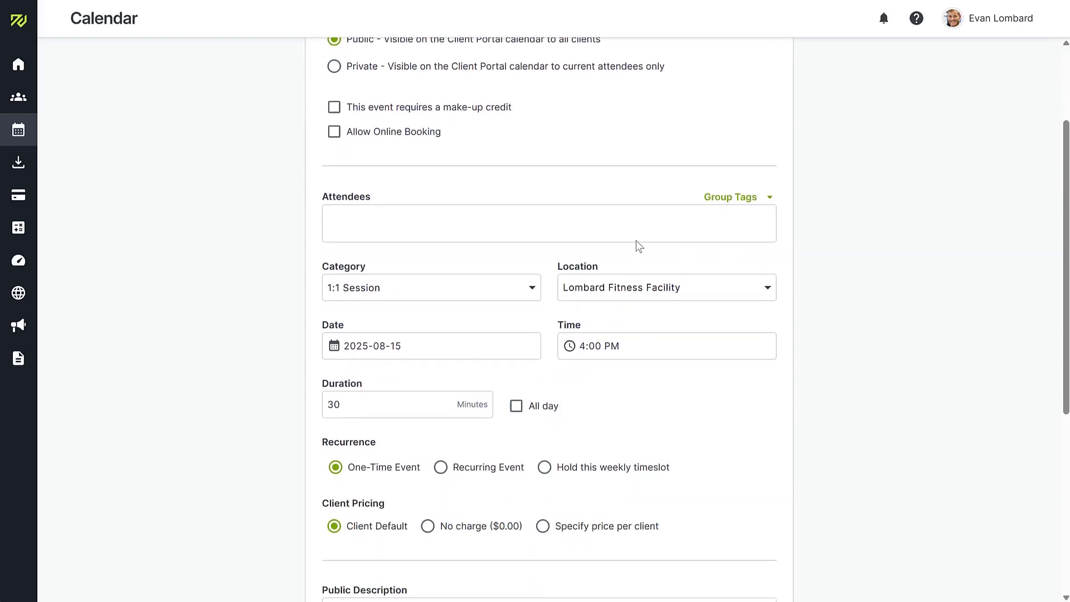
click(528, 222)
click(521, 263)
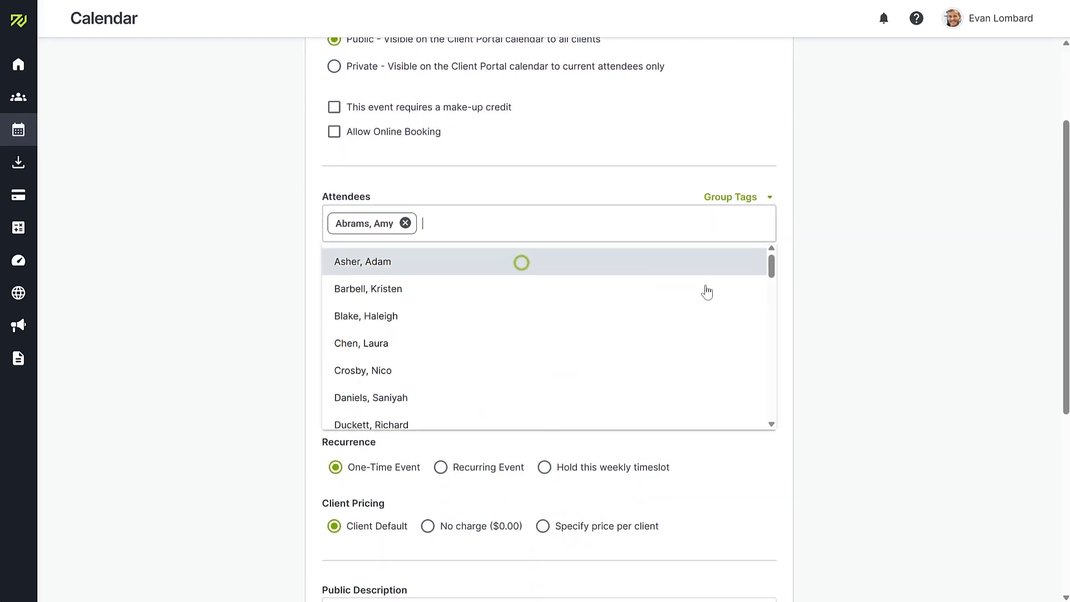
click(944, 315)
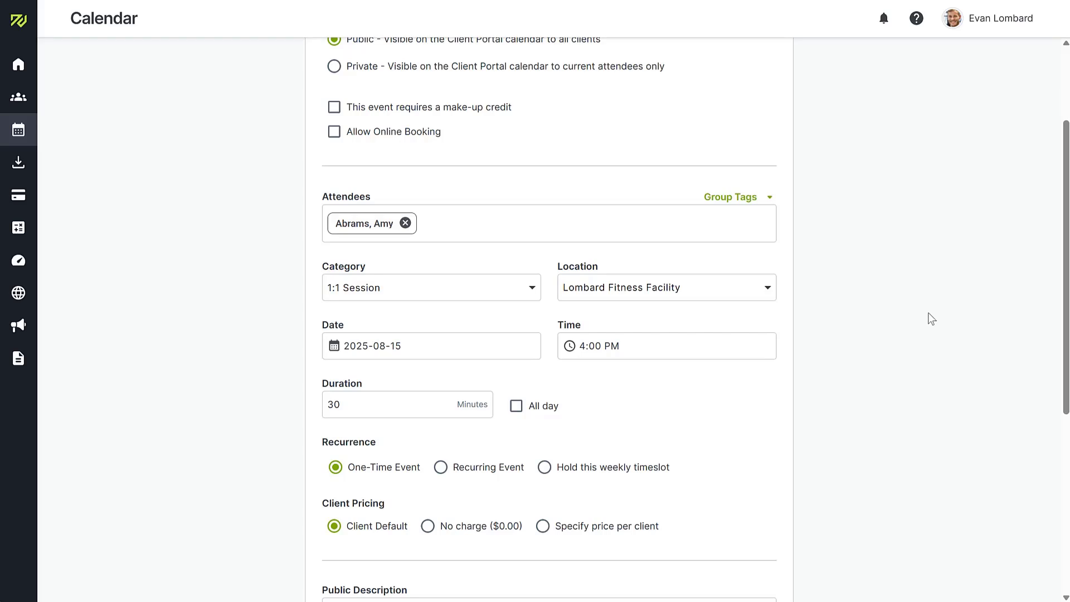
Step: Set the event category to Group Training, start time 4:00 AM and location Client's Home
click(478, 283)
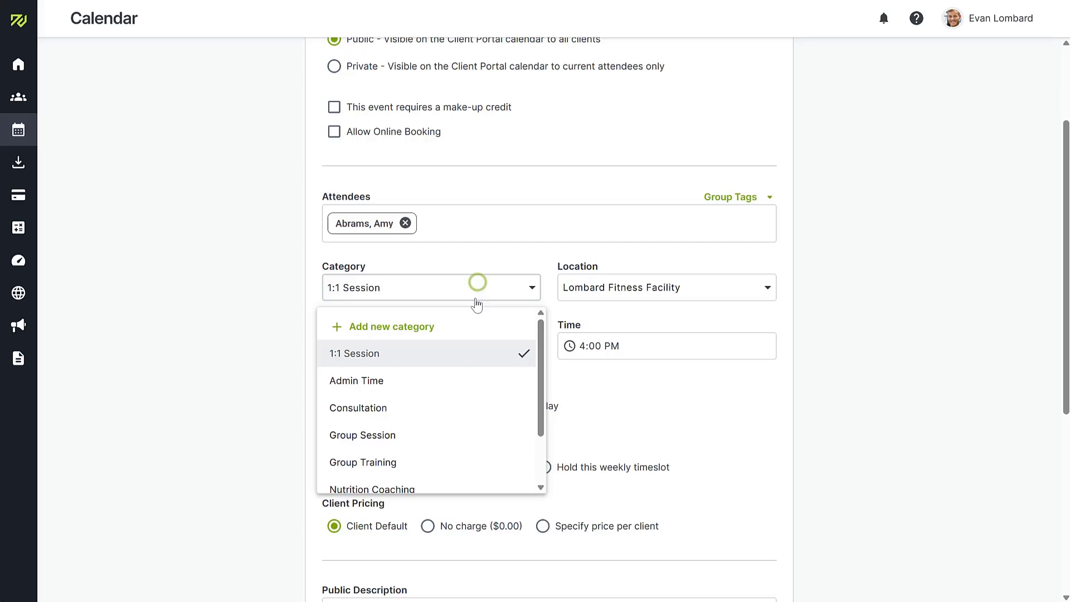
click(452, 466)
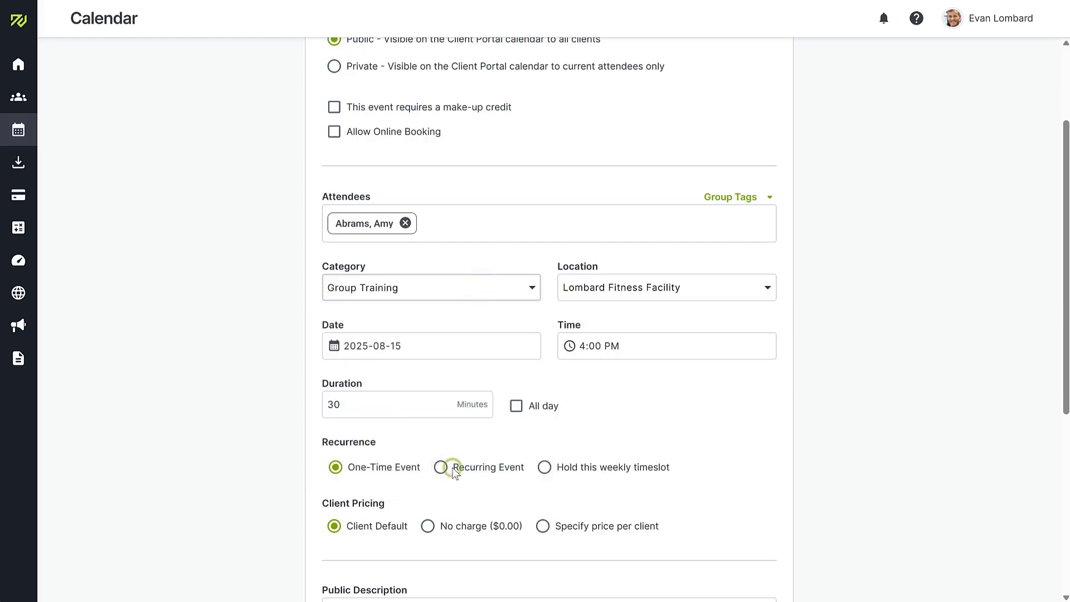
click(610, 345)
click(651, 428)
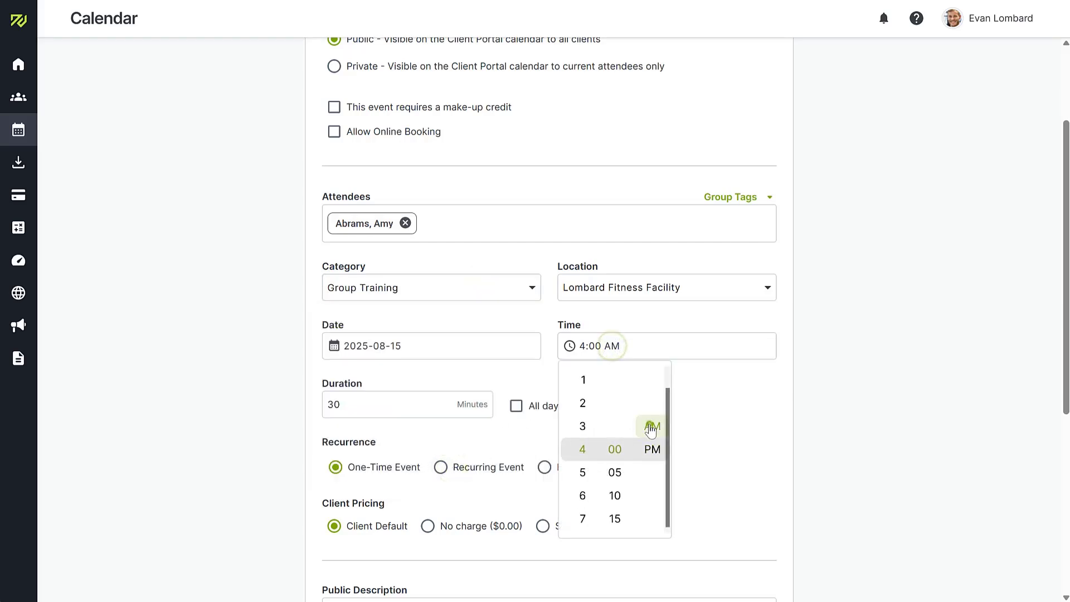
click(813, 413)
click(749, 287)
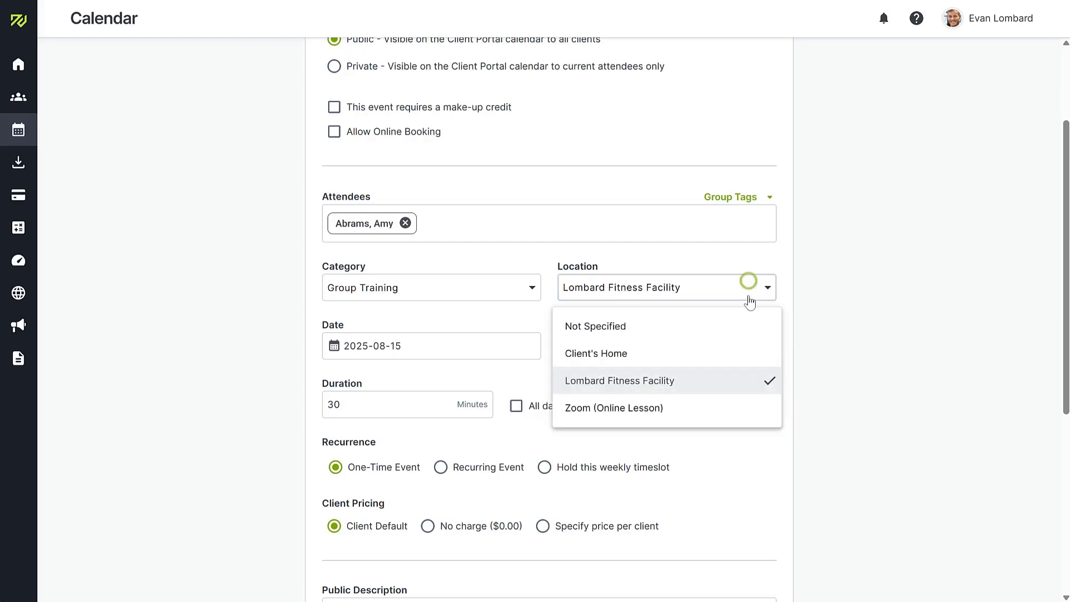
click(748, 352)
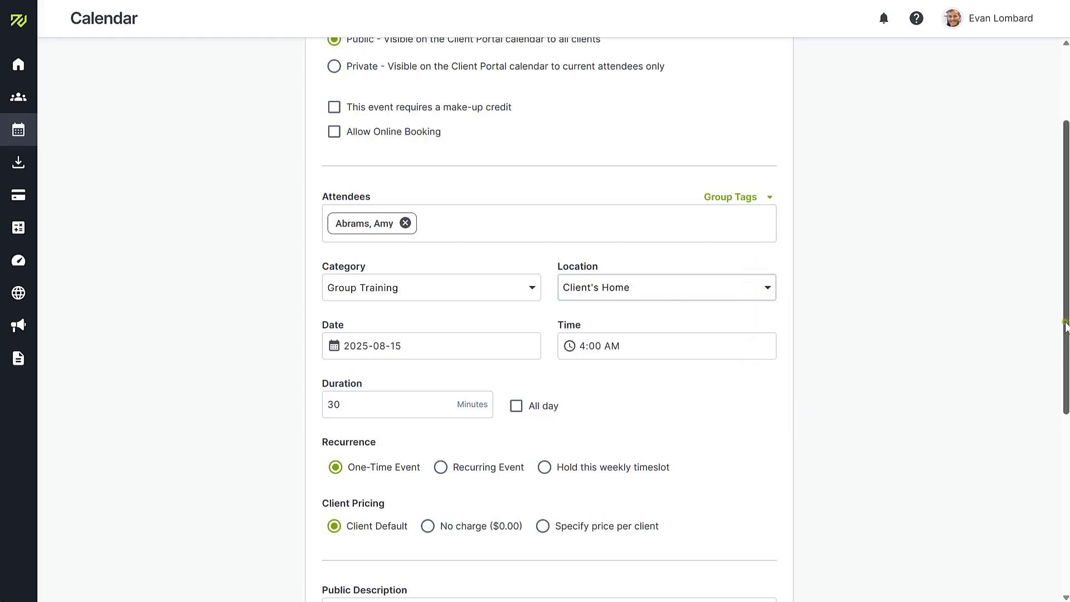
drag(1062, 323, 1063, 416)
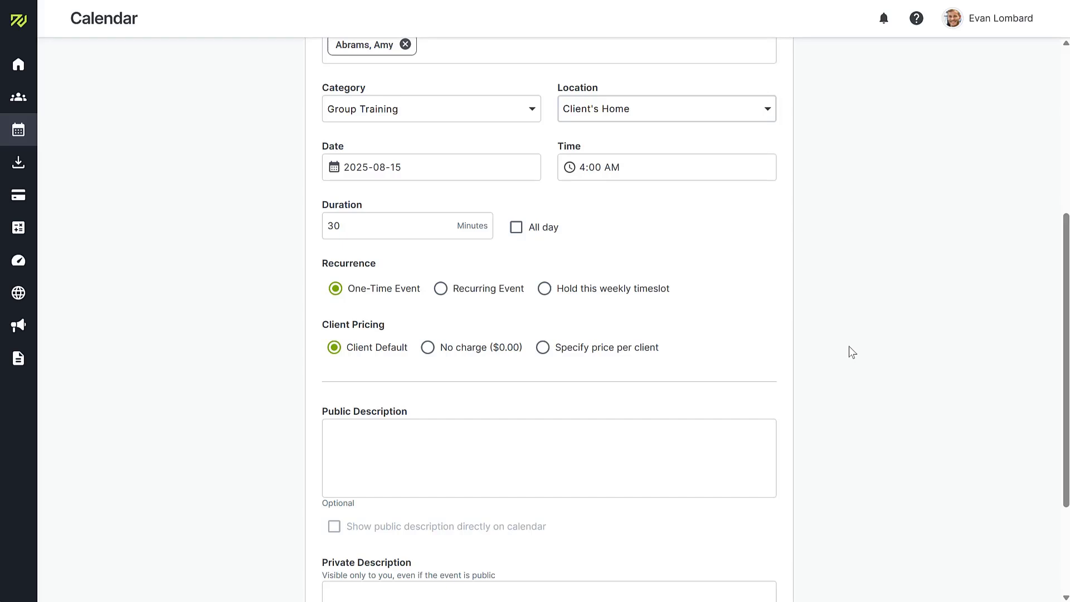
Step: Make the event recur weekly until 2025-08-31 instead of indefinitely
click(440, 289)
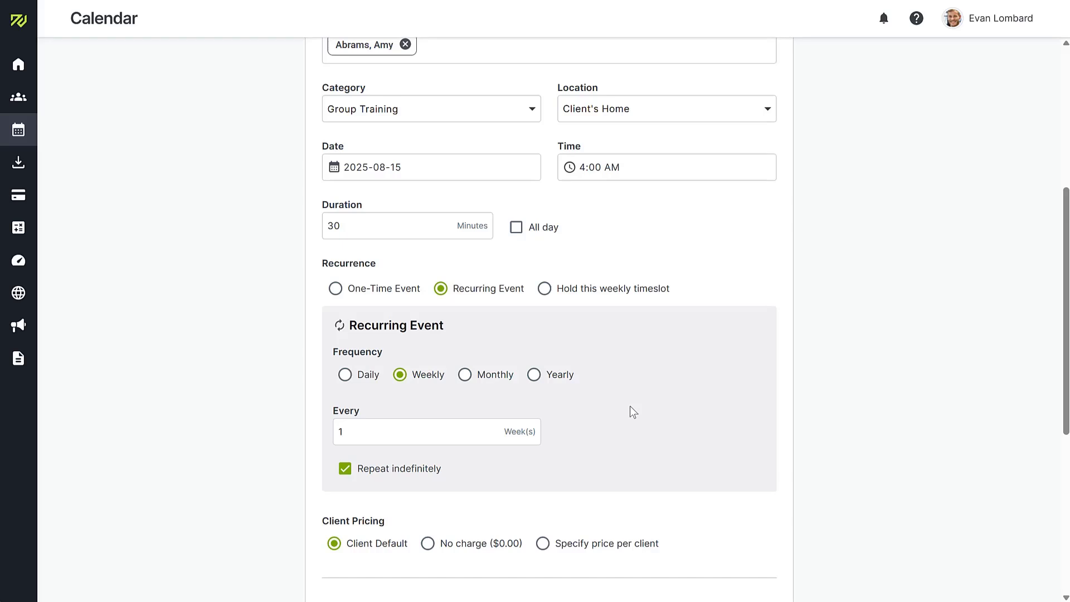
click(370, 468)
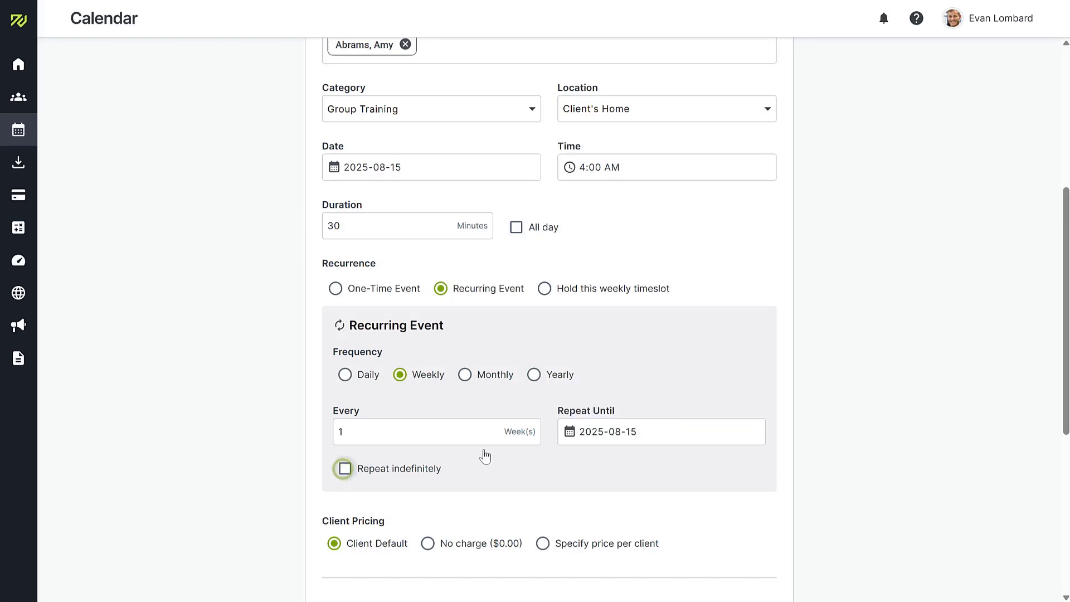
click(624, 430)
click(576, 401)
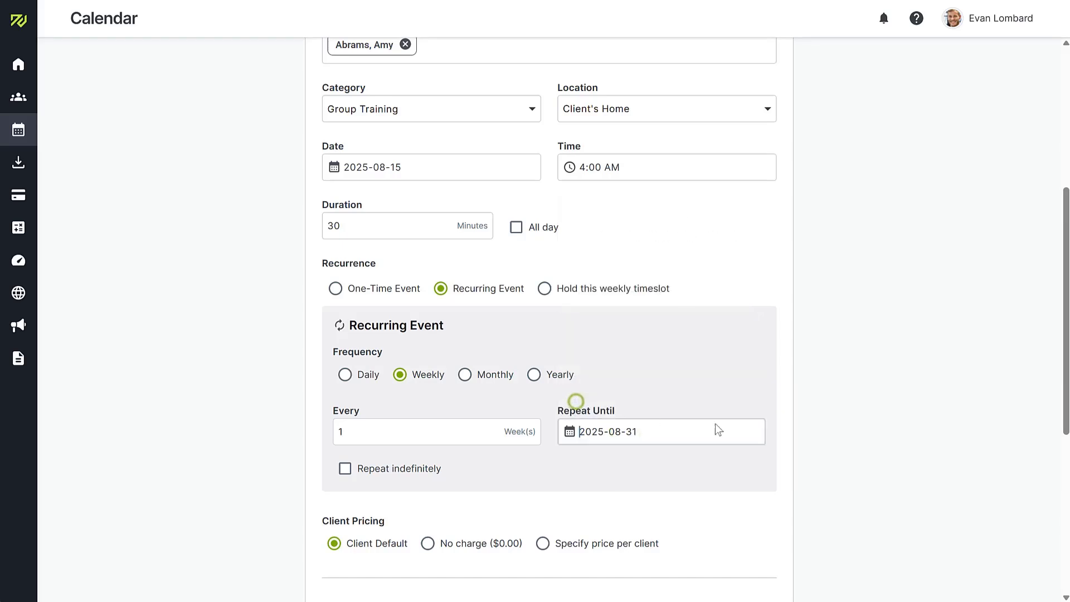
click(854, 446)
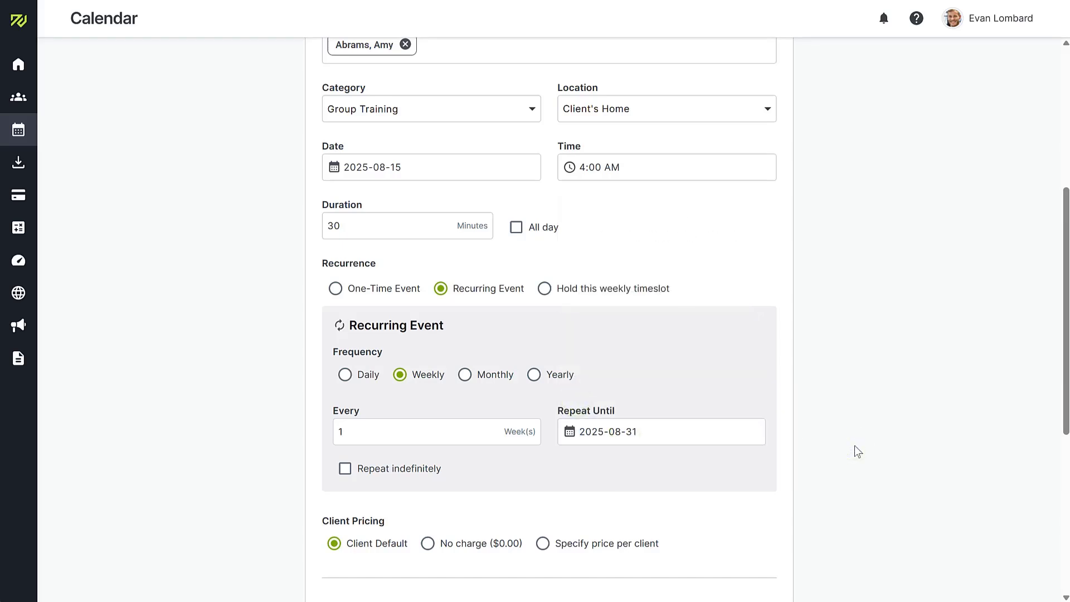
scroll(854, 445, down, 5)
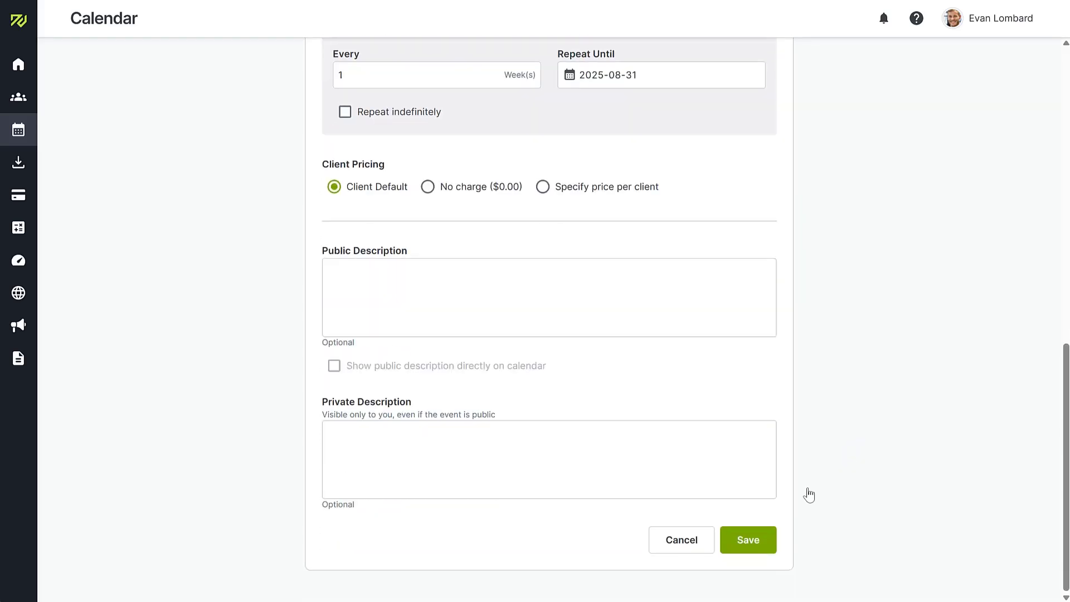
Step: Save the recurring event and review the new Friday sessions in the August calendar
click(747, 545)
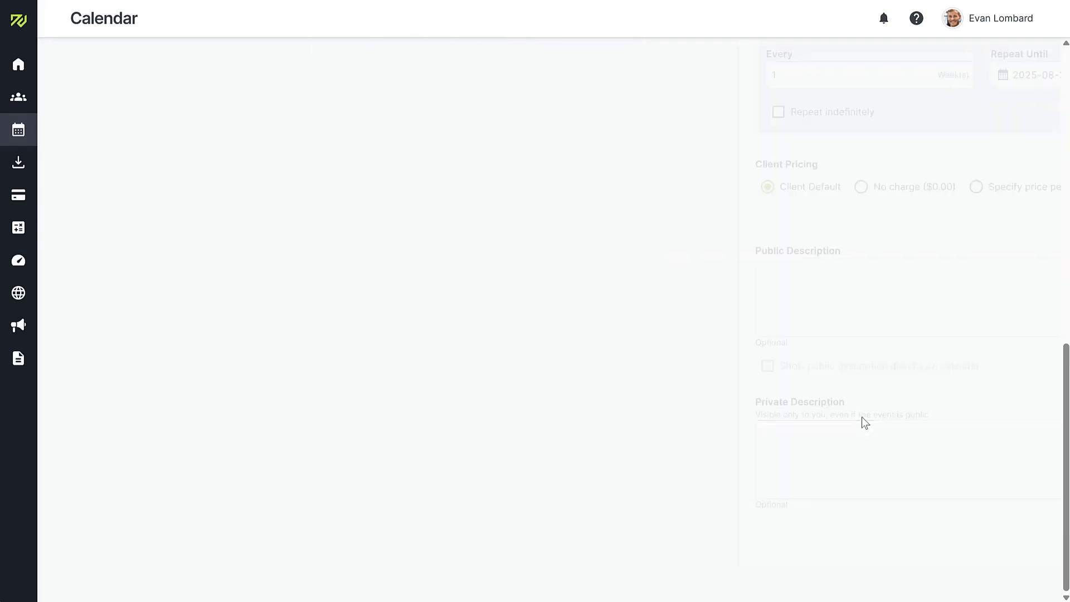
scroll(862, 422, down, 6)
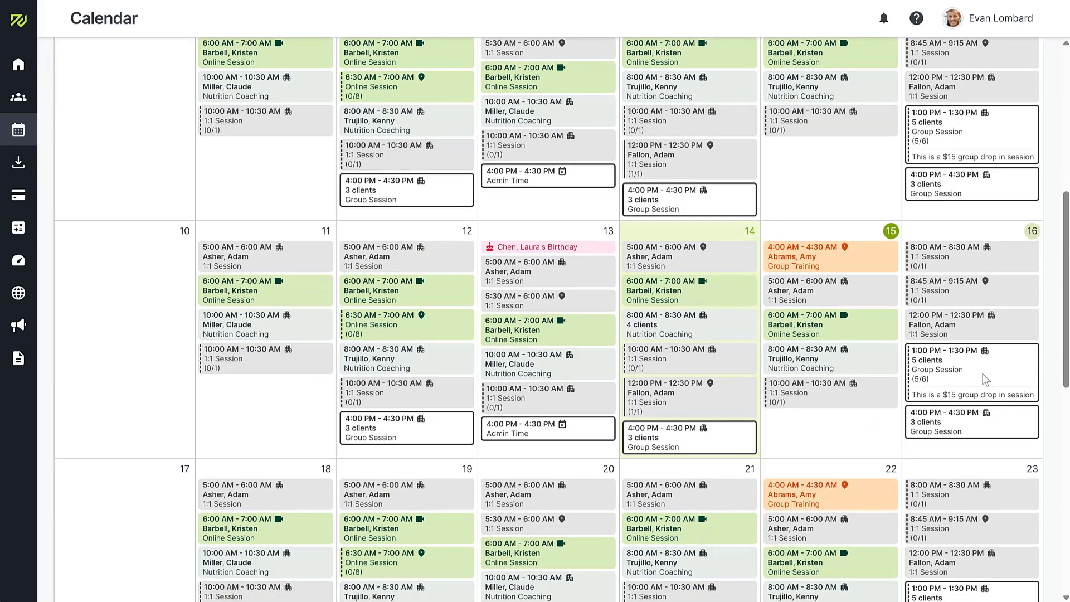
drag(1067, 334, 1066, 99)
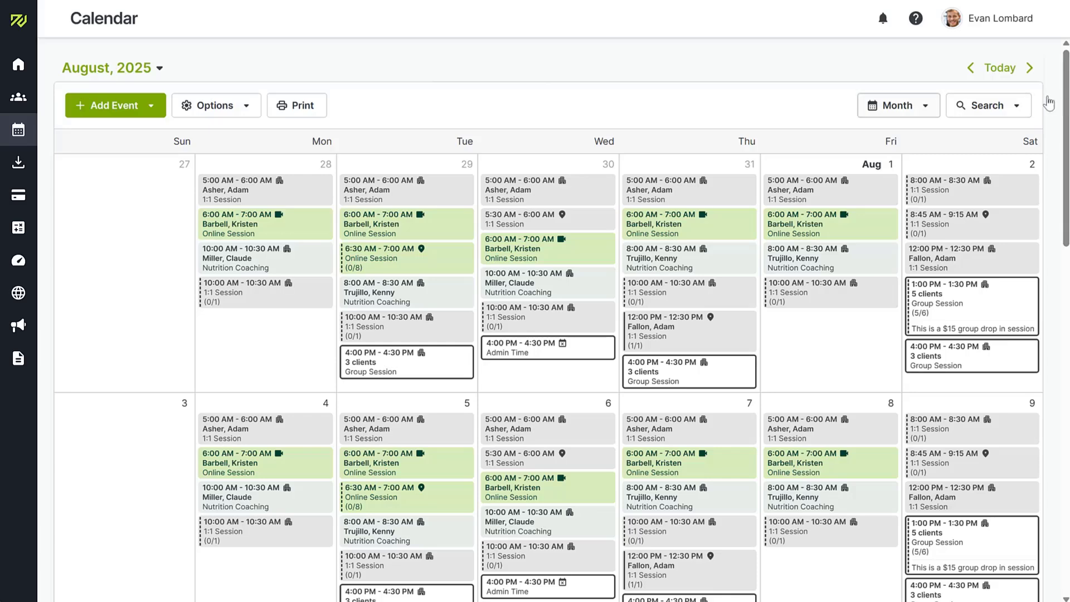
Step: Check the calendar's Month view, Search filter and Options menus without changing anything
click(925, 106)
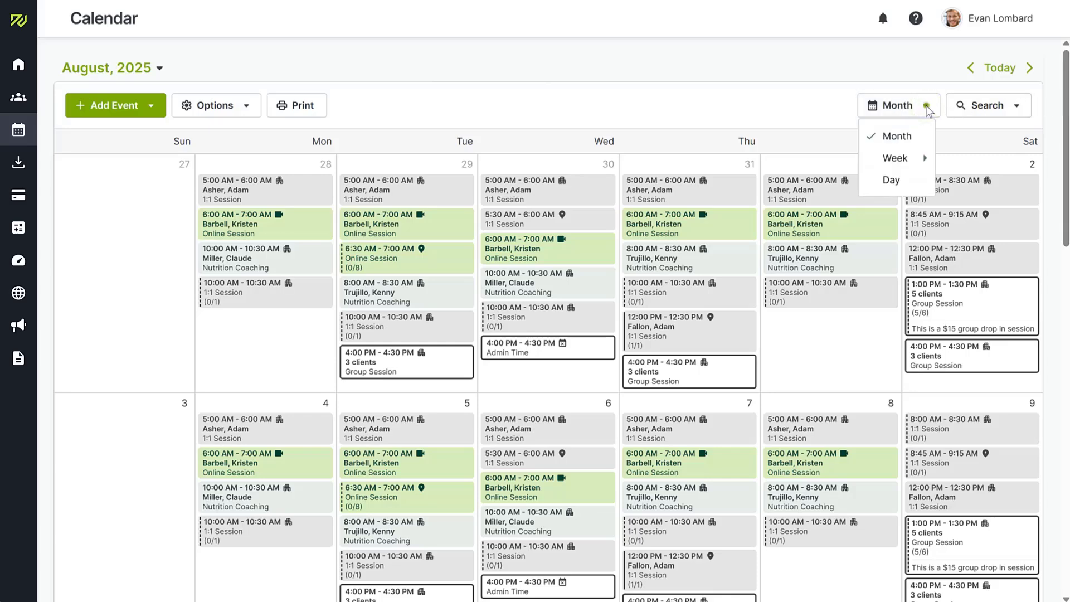
click(925, 106)
click(1016, 107)
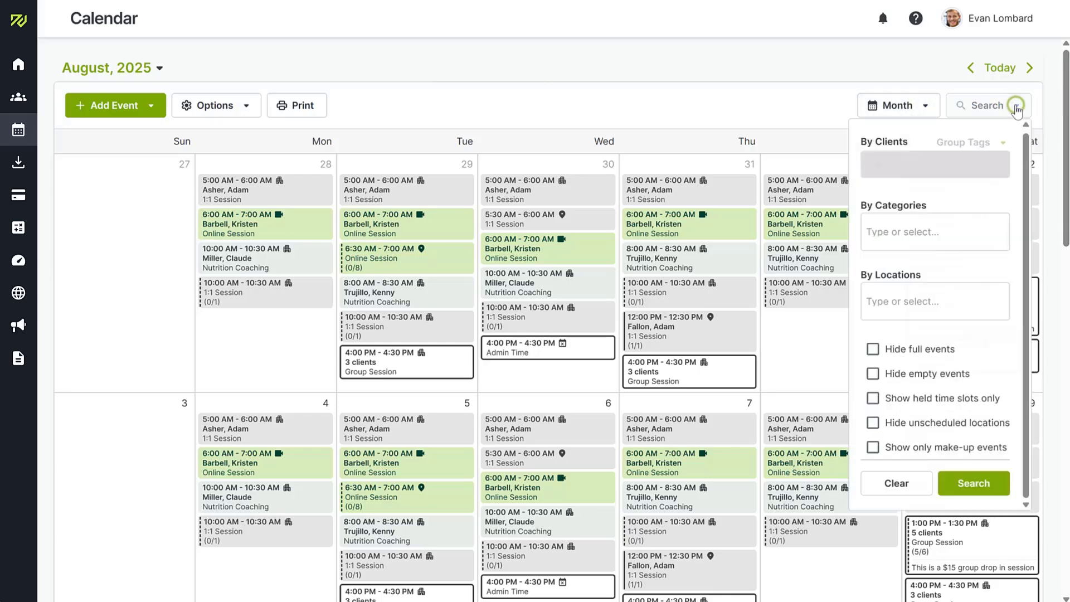
click(1017, 107)
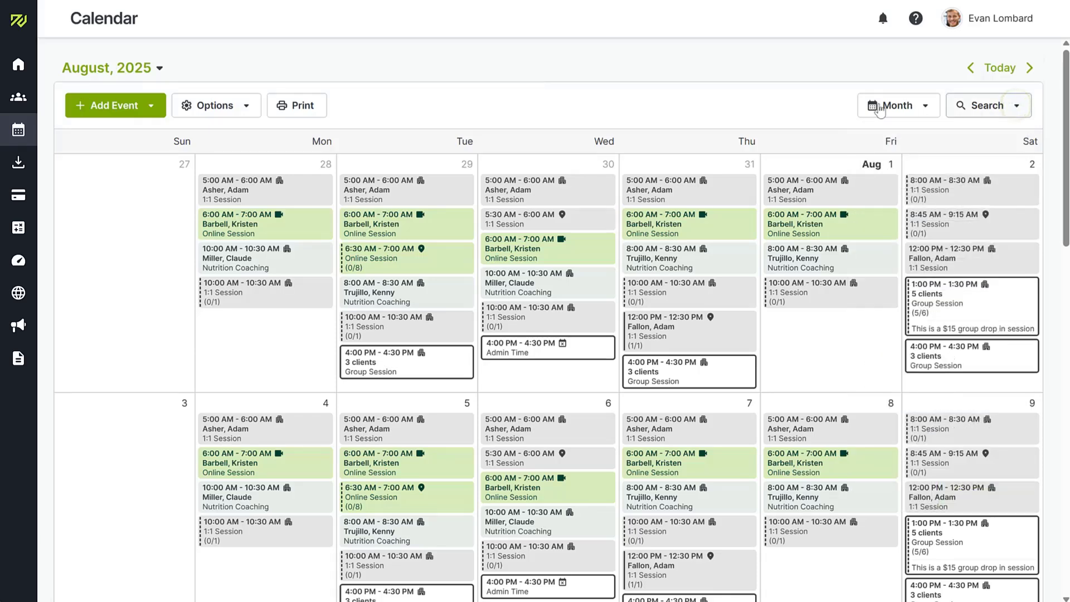
click(254, 100)
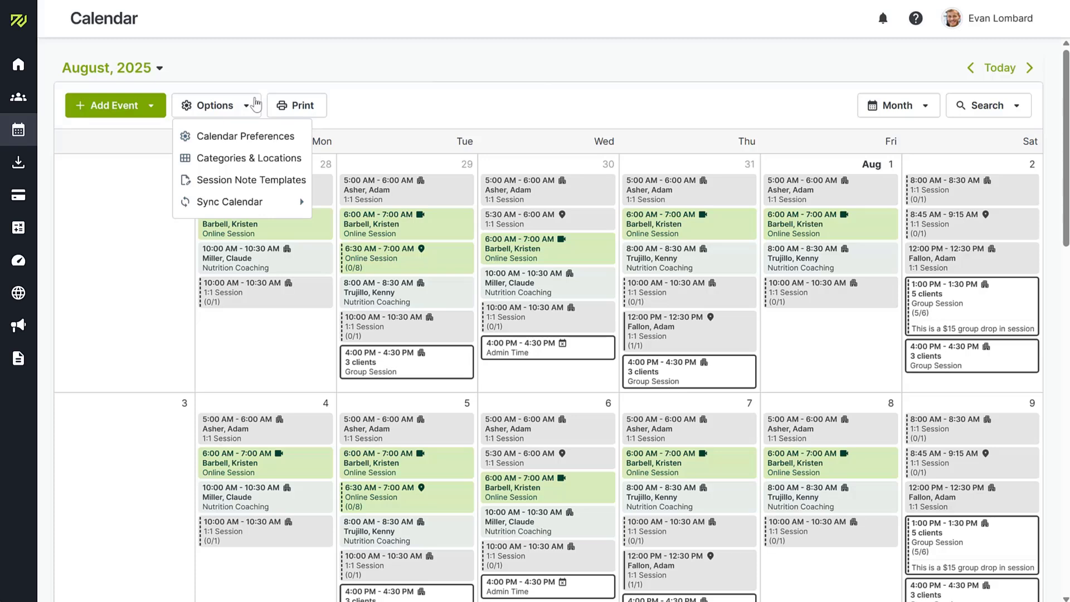
click(256, 104)
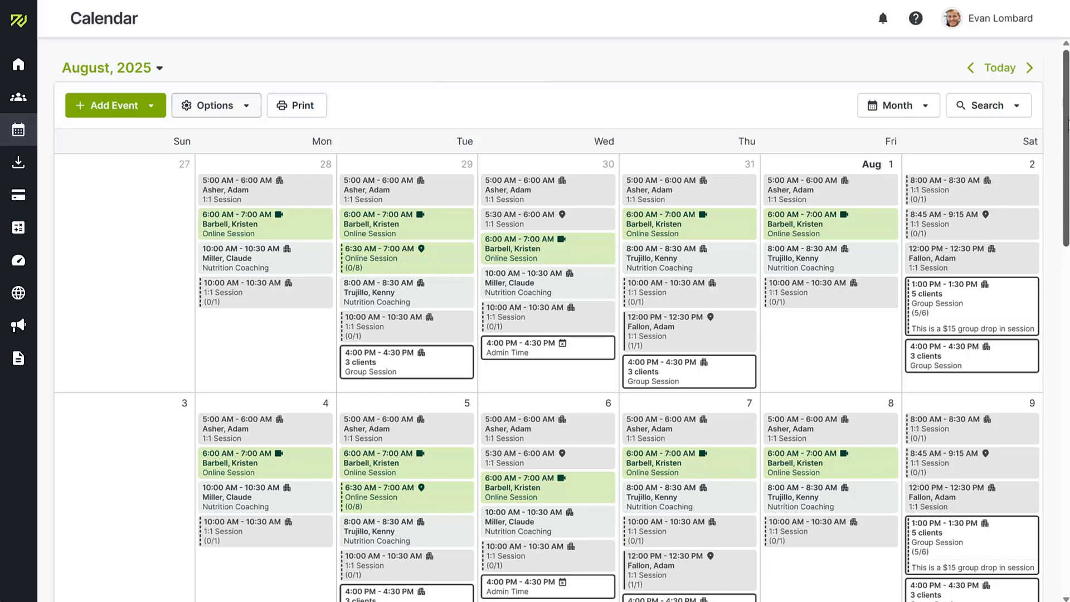
Step: Take attendance for the Aug 15 Group Training session, marking the client Attended ($) at $100.00
scroll(821, 456, down, 8)
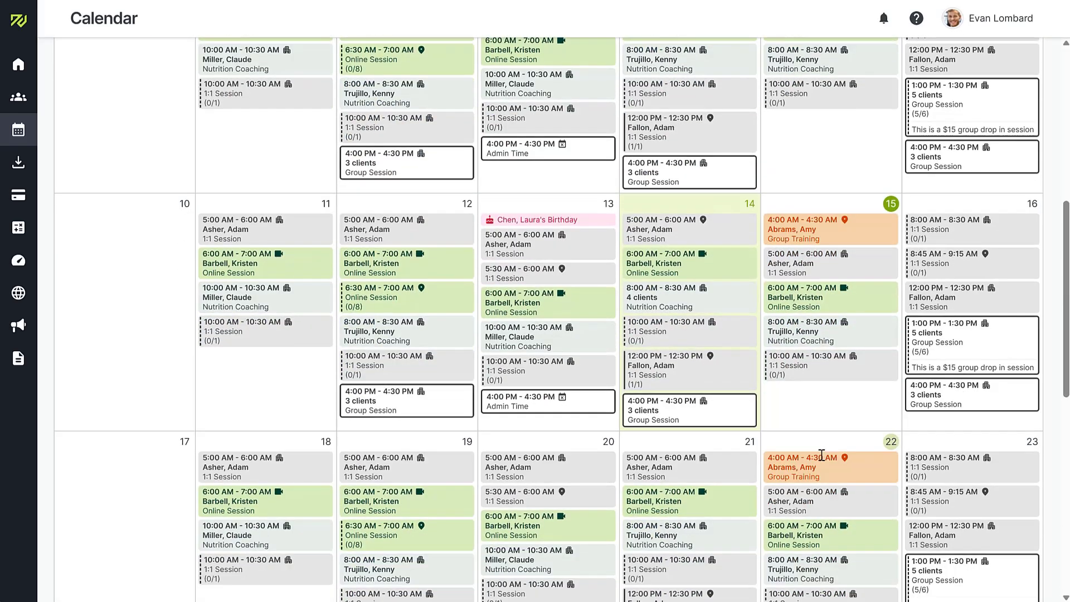
click(831, 228)
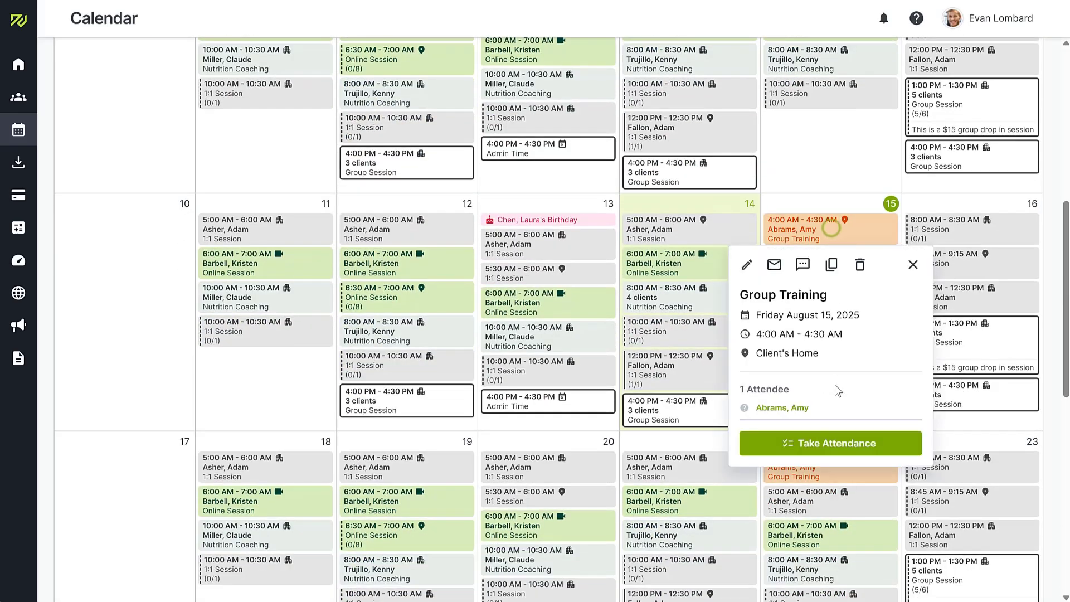
click(836, 443)
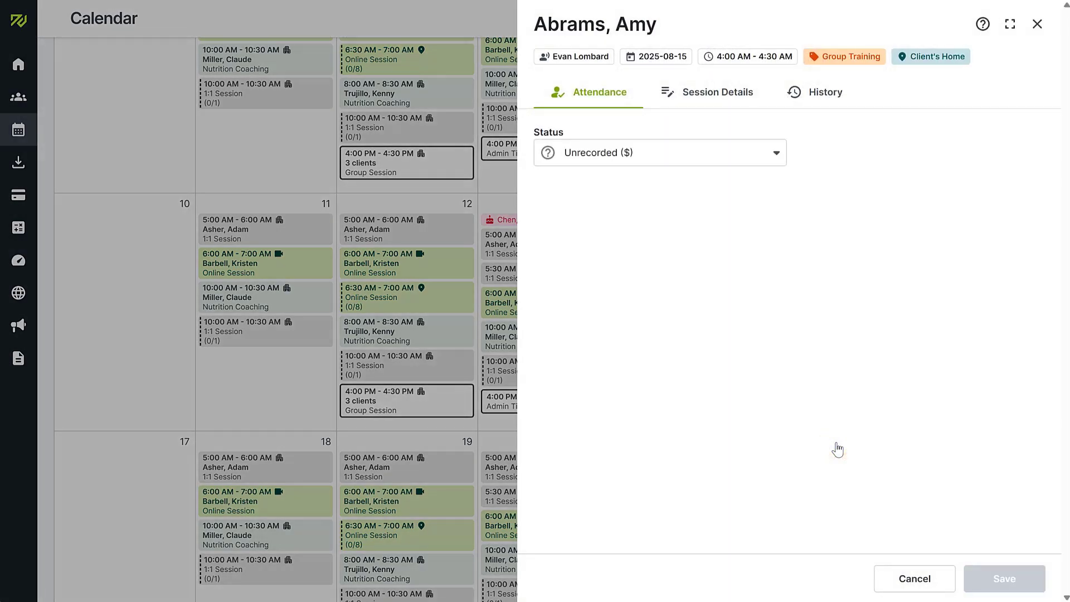
click(776, 152)
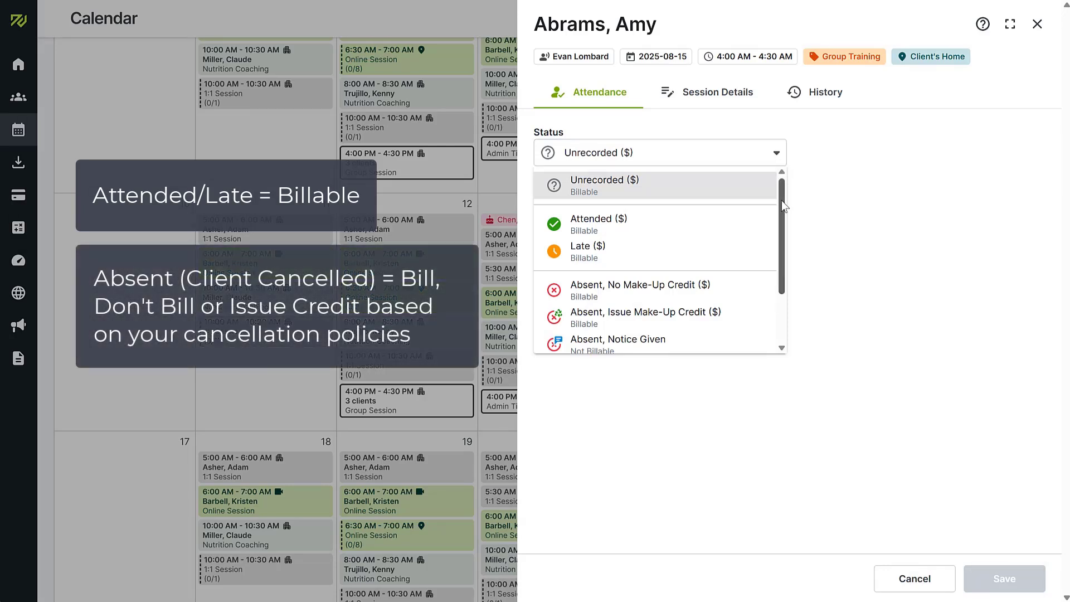
drag(781, 199, 776, 272)
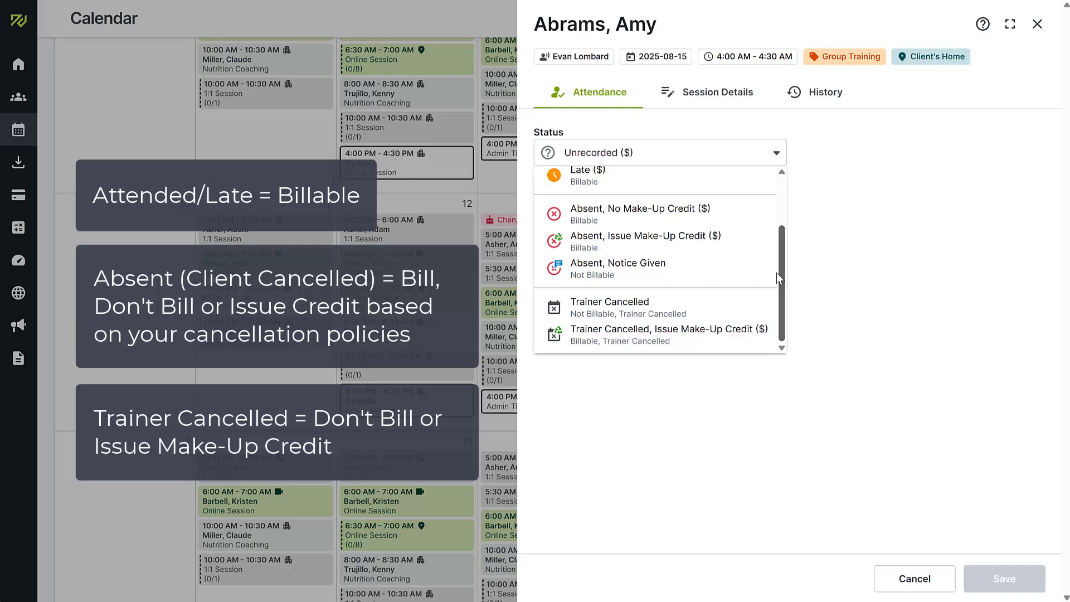
drag(783, 235, 782, 177)
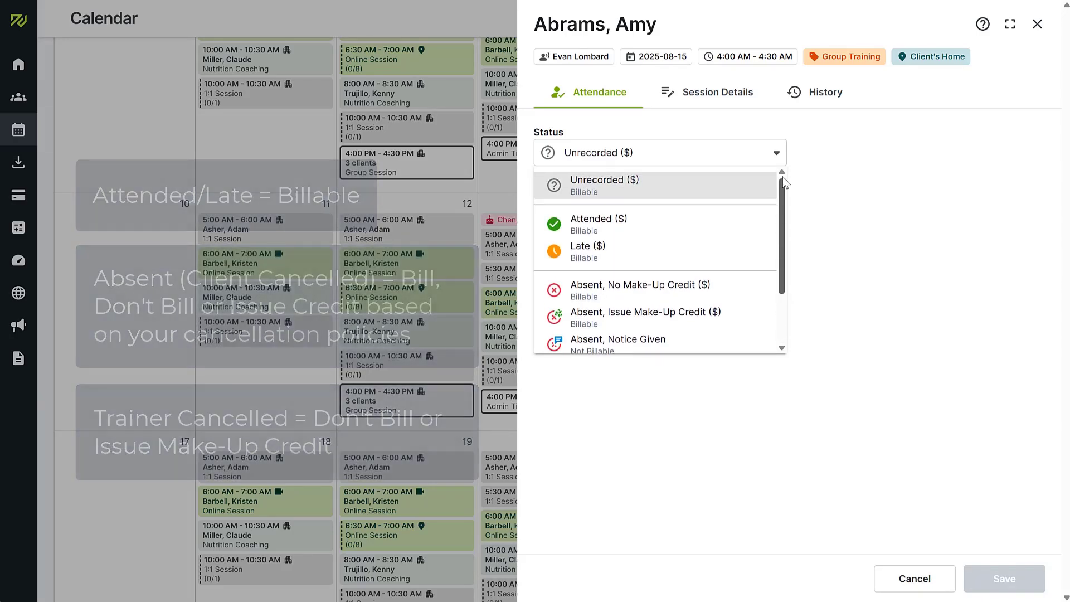
click(687, 220)
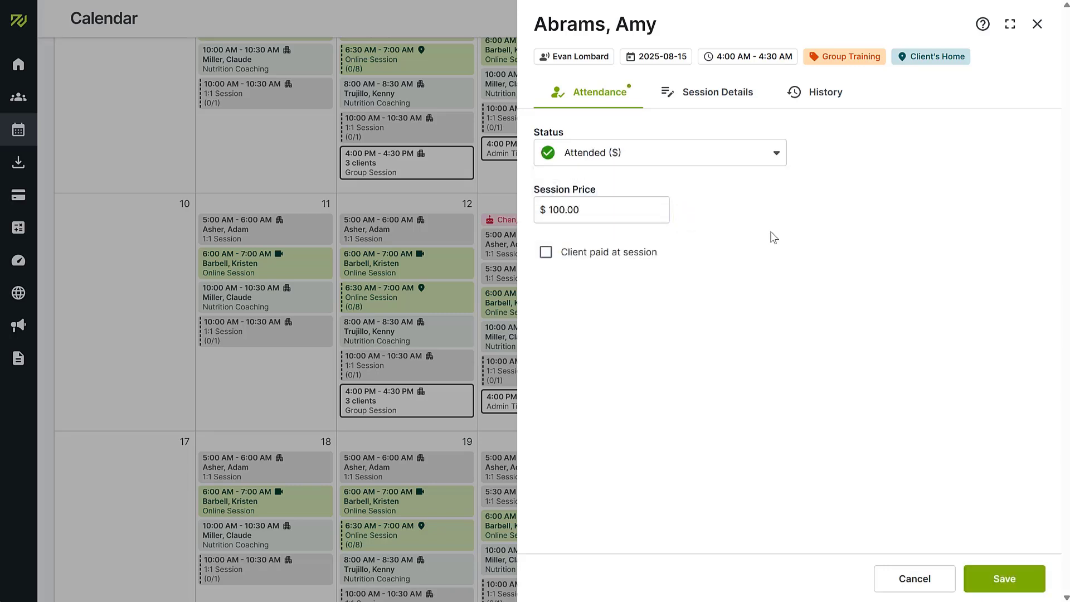
Step: Write the client note 'Great work today!' in the session's details
click(727, 102)
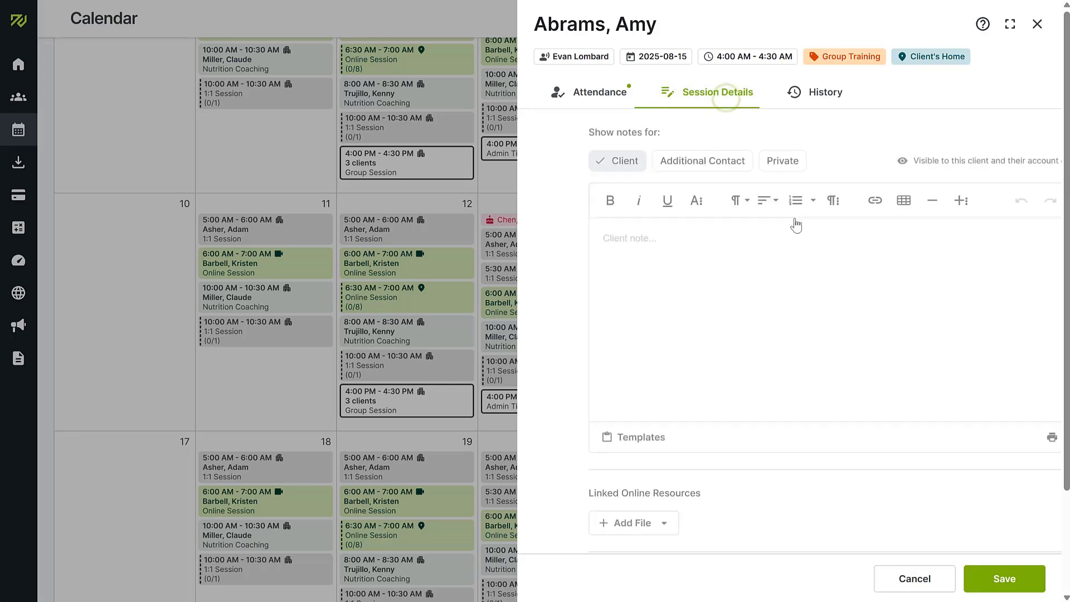
click(815, 253)
text(Great w)
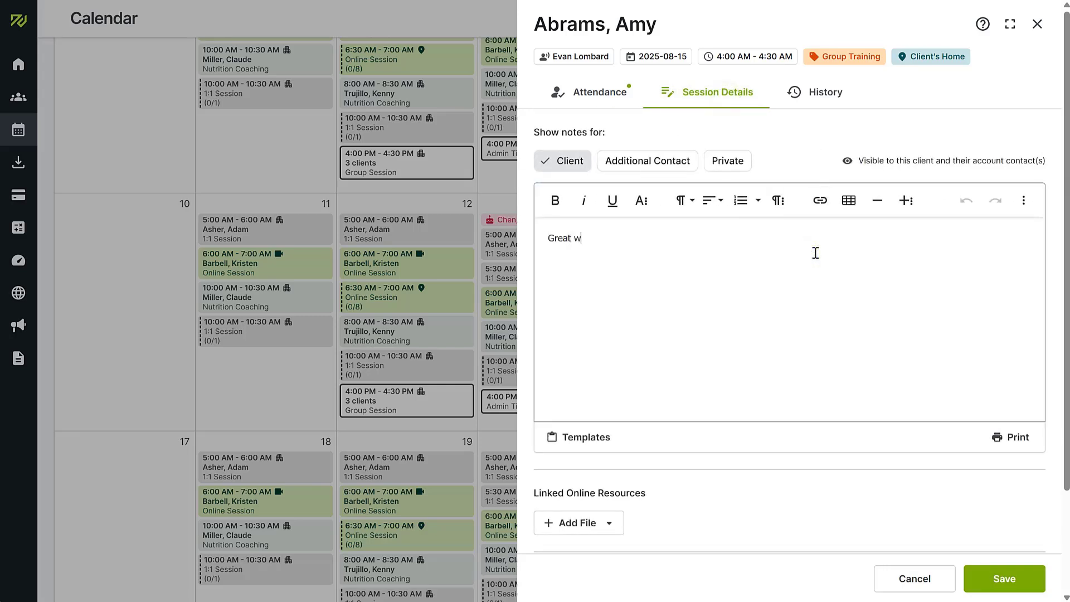
text(ork today!)
Step: Look at the Add File options without adding anything, then check the client's empty History
scroll(1059, 217, down, 3)
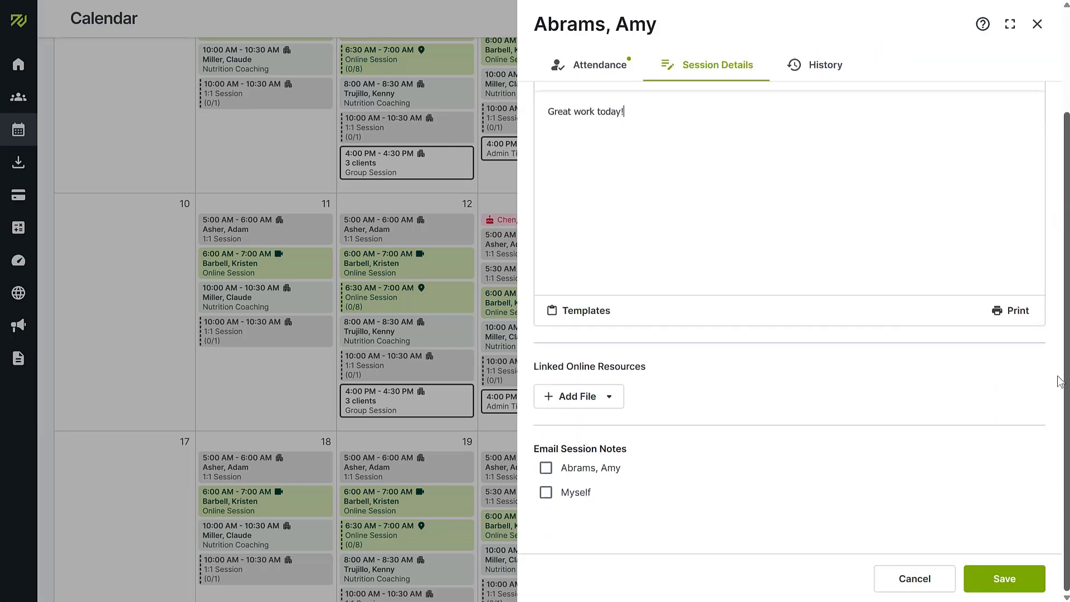
click(591, 404)
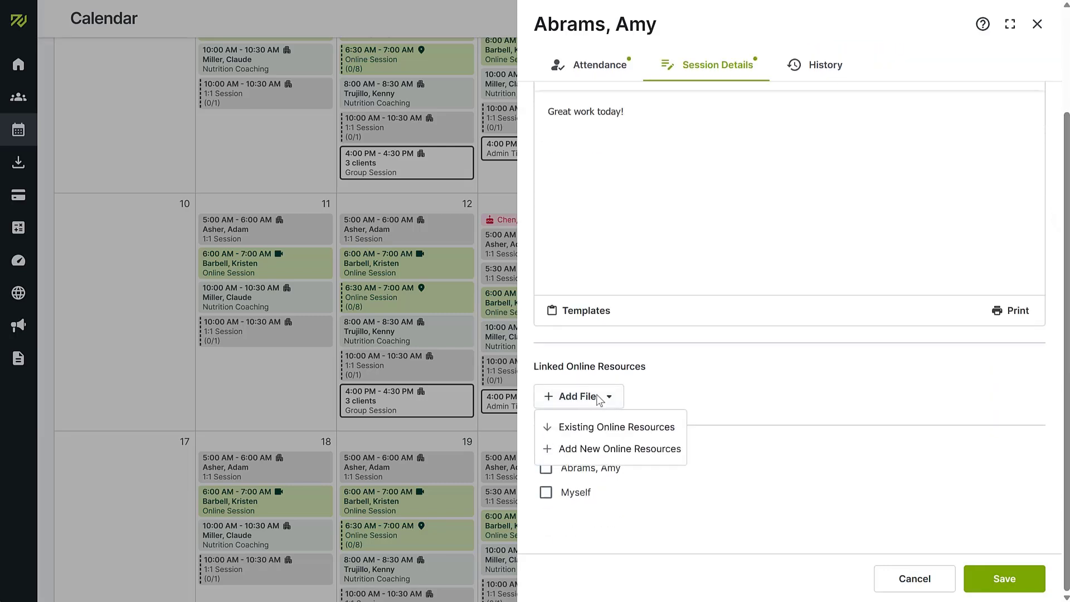
click(597, 397)
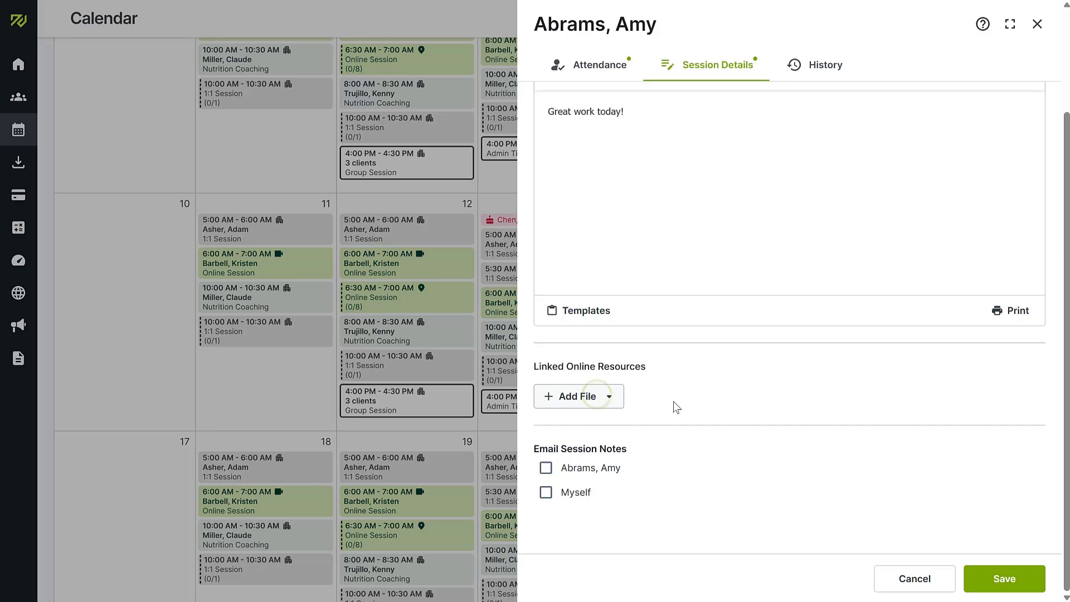
scroll(674, 407, up, 3)
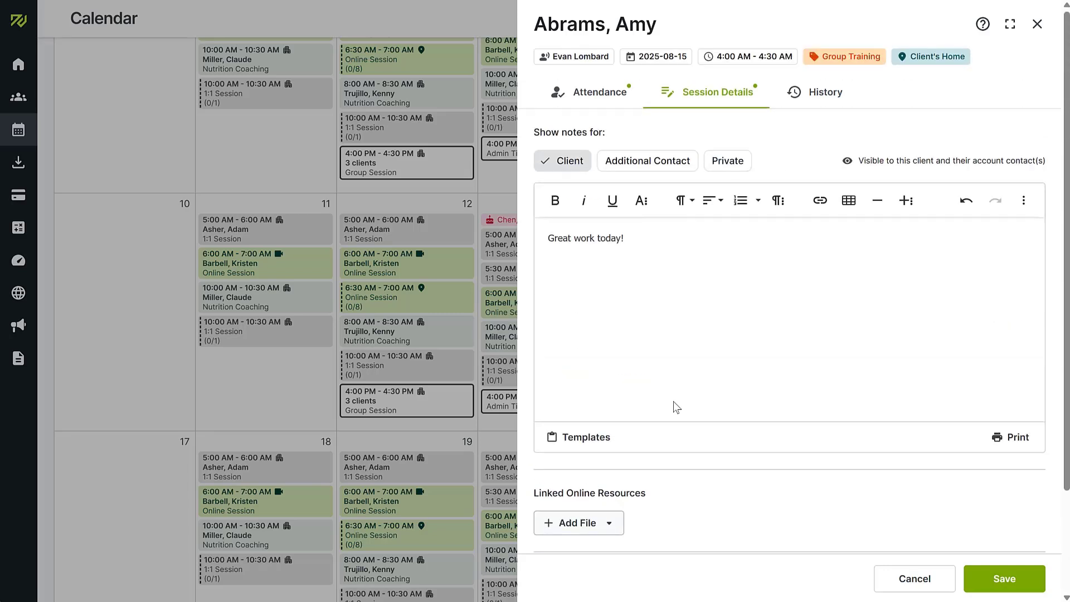
click(837, 96)
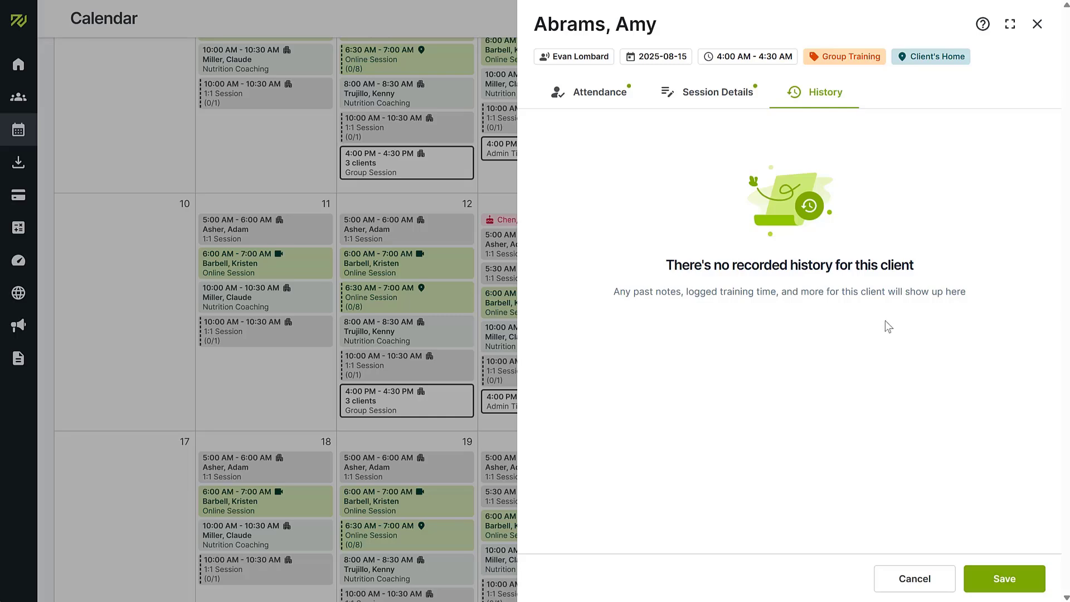
Step: Save the attendance so the August 15, 4:00 AM Group Training shows as attended
click(1000, 579)
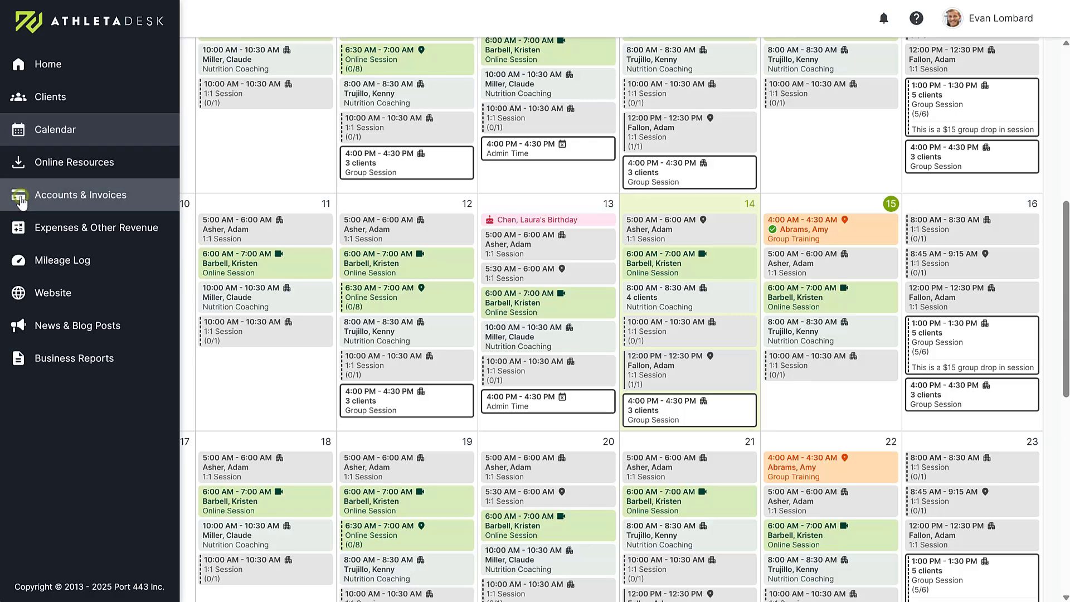
Step: Go to Accounts & Invoices and check the 2025-08-31 balance date without changing it
click(22, 198)
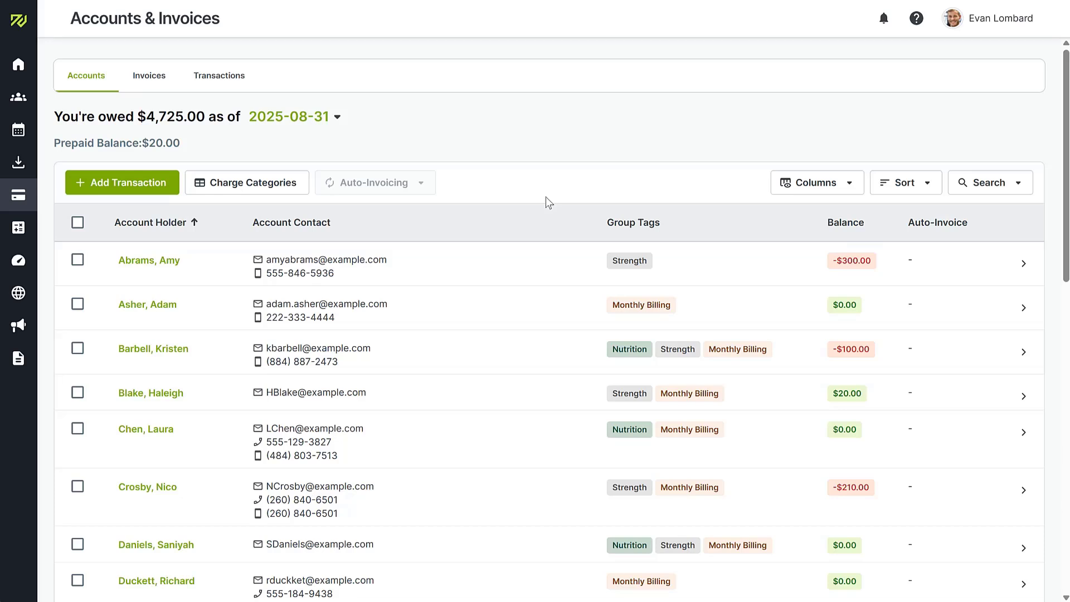
click(325, 118)
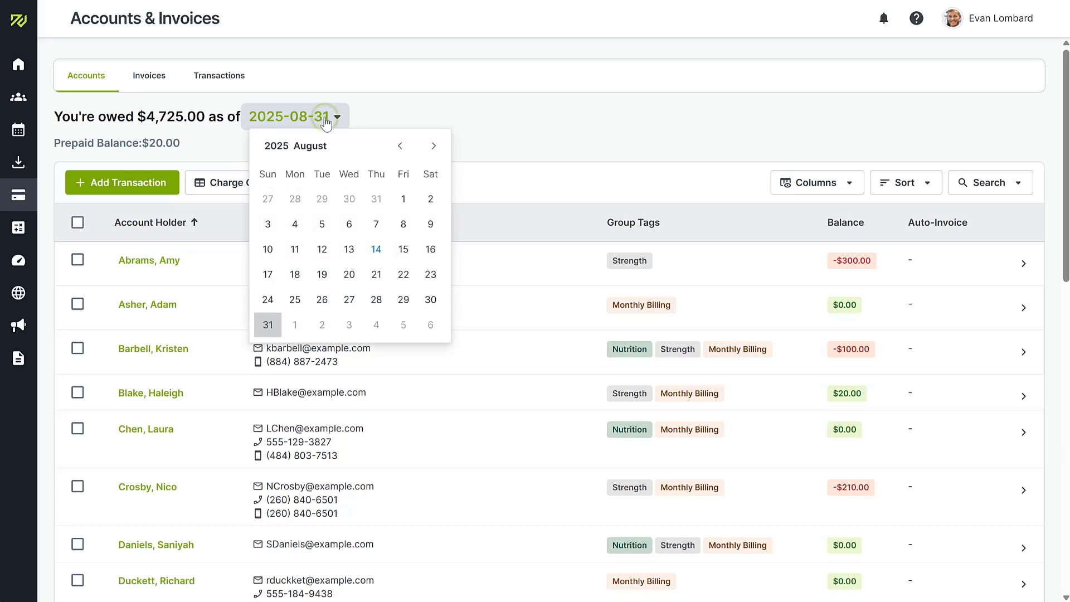
click(564, 141)
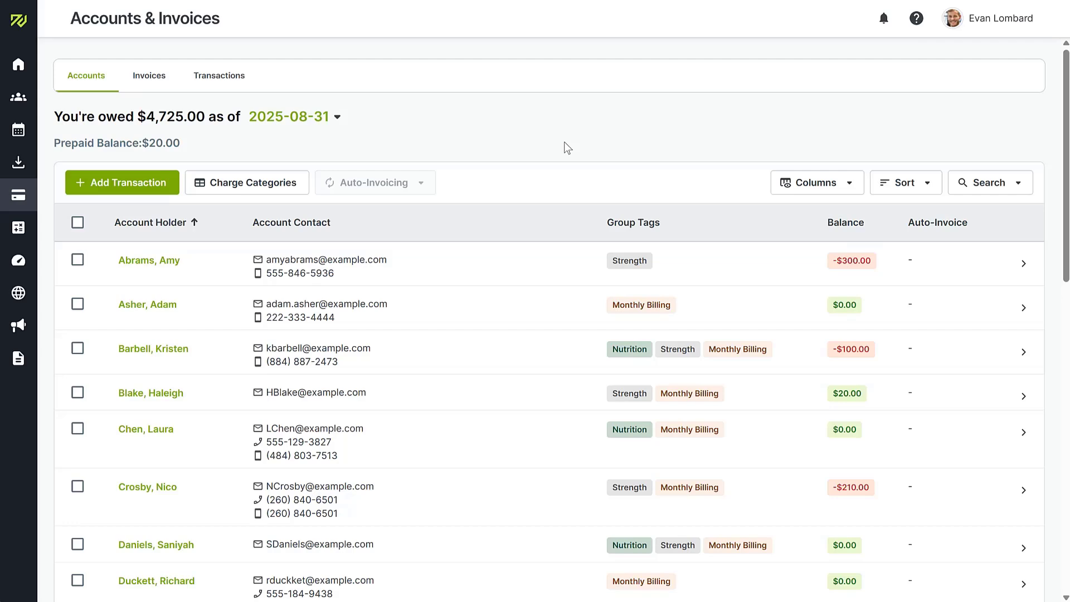
Step: Open the client's account with its $300.00 balance, checking Add Transaction without adding anything
click(148, 260)
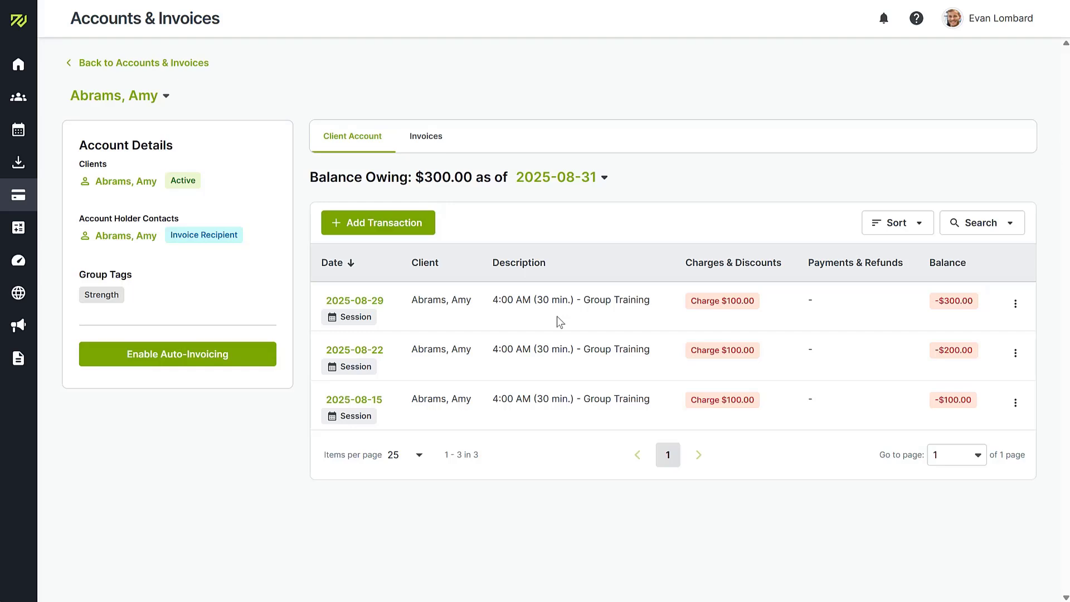
click(407, 224)
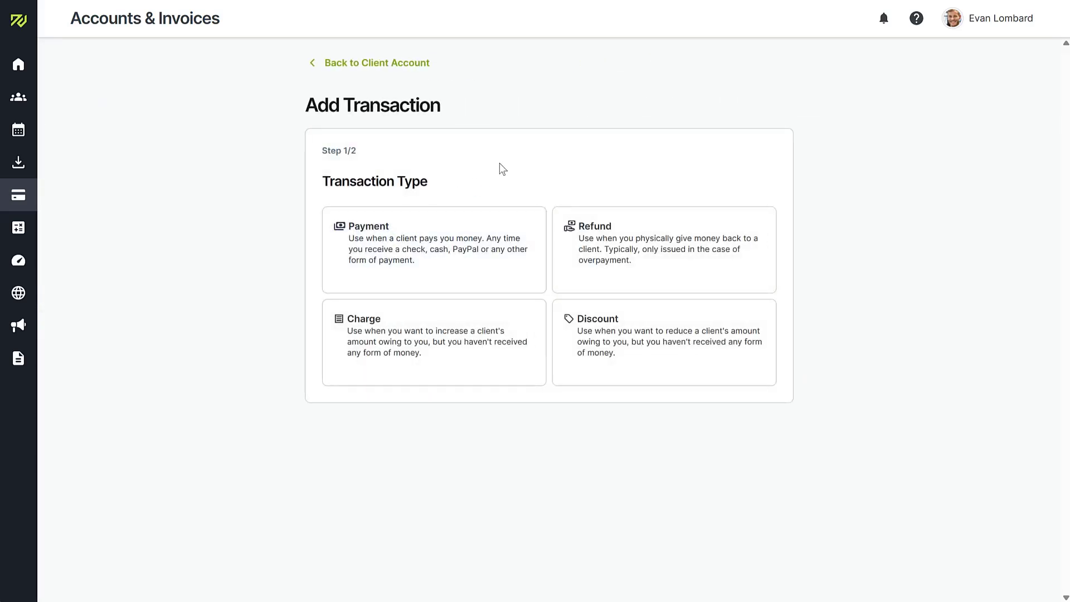
click(394, 63)
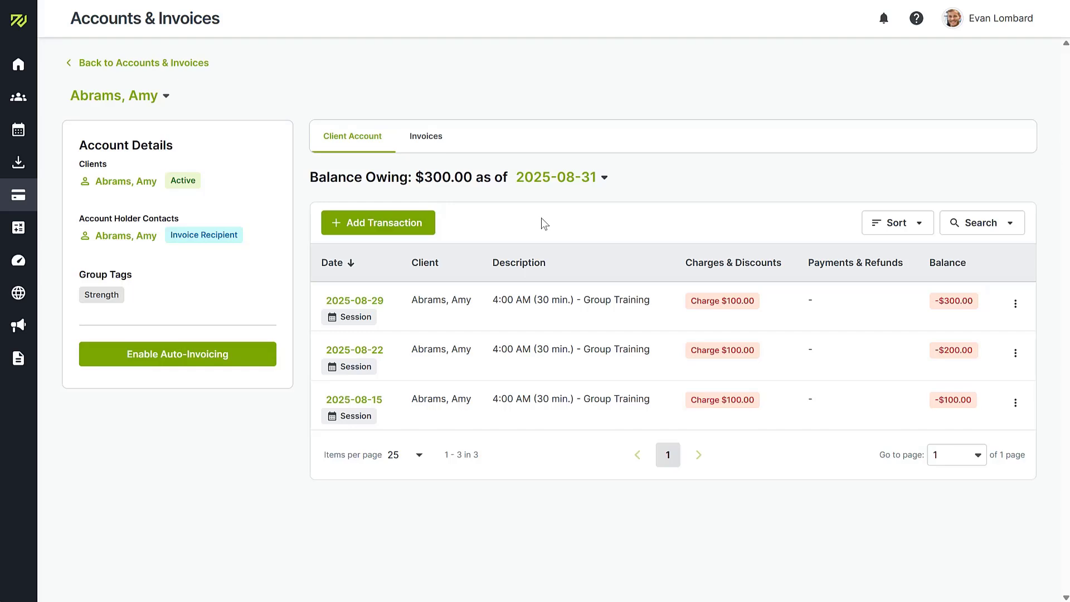
Step: Start a new invoice for the client covering 2025-08-01 to 2025-08-31
click(428, 137)
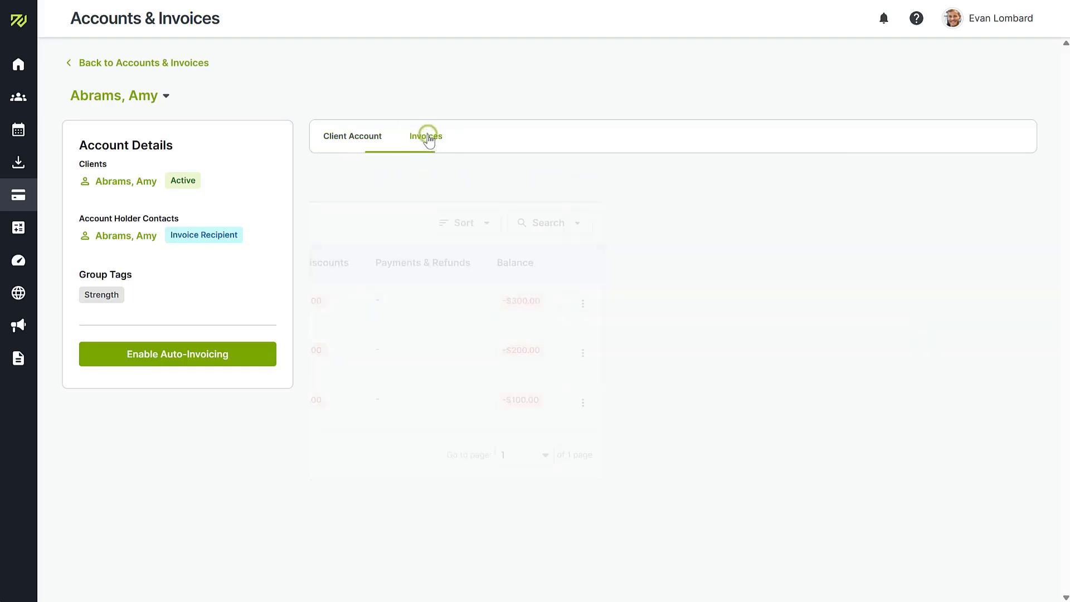
click(673, 478)
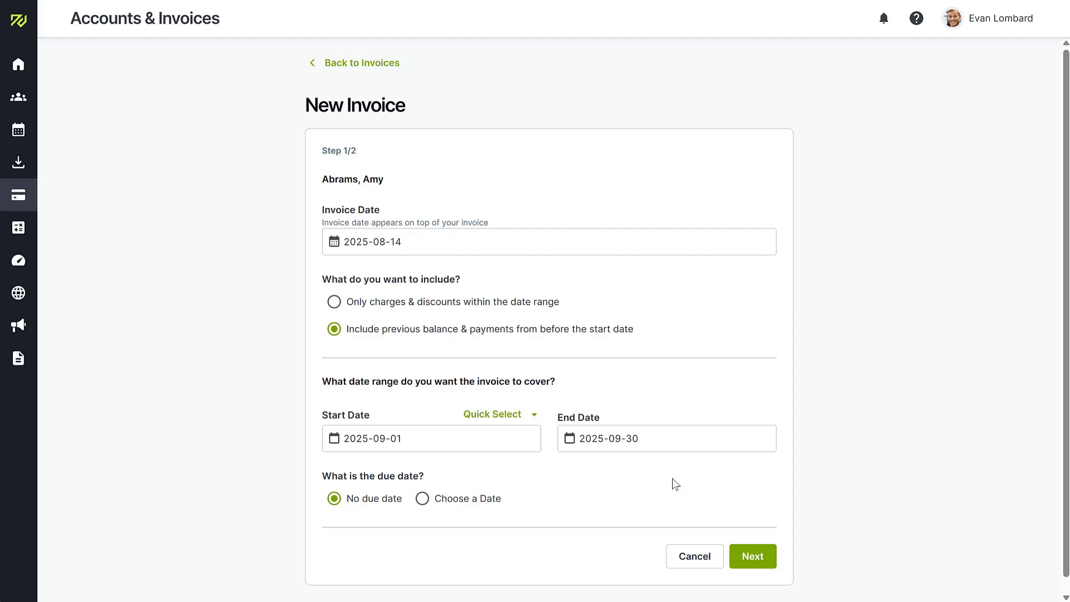
click(389, 438)
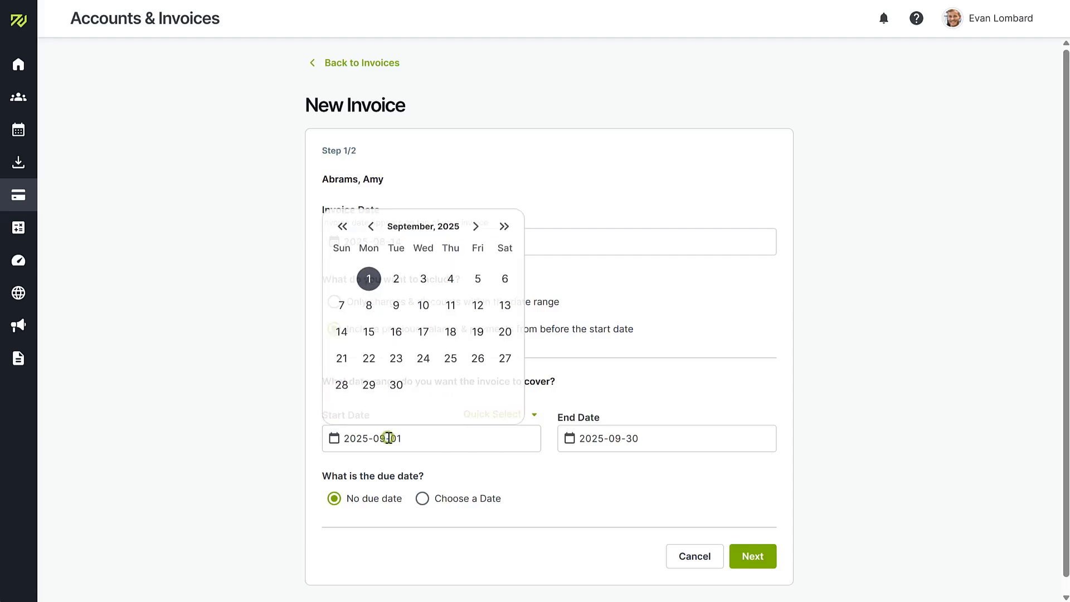
click(368, 221)
click(477, 274)
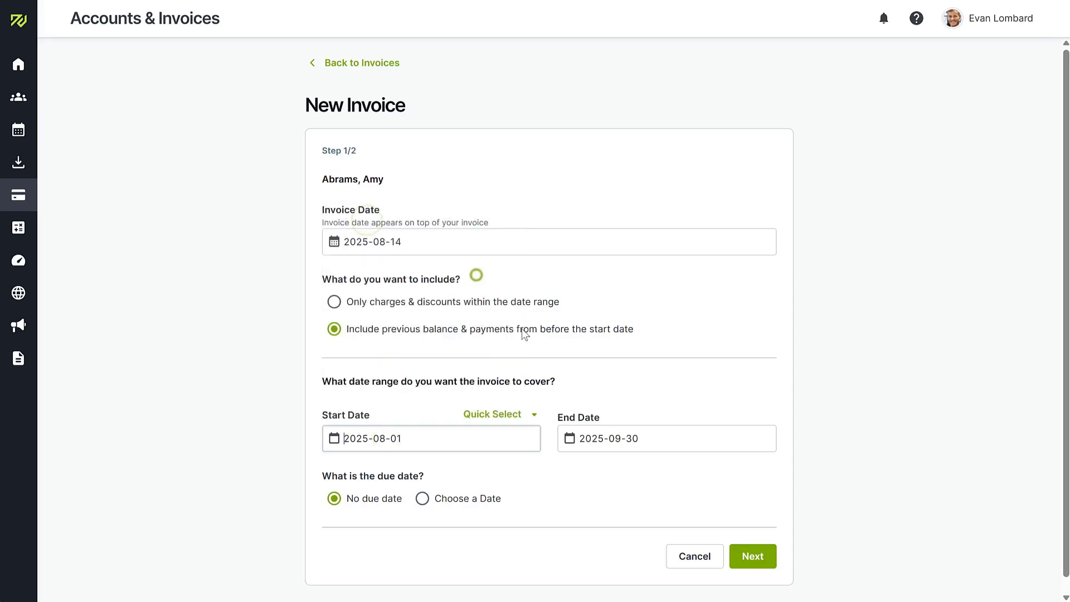
click(617, 438)
click(606, 221)
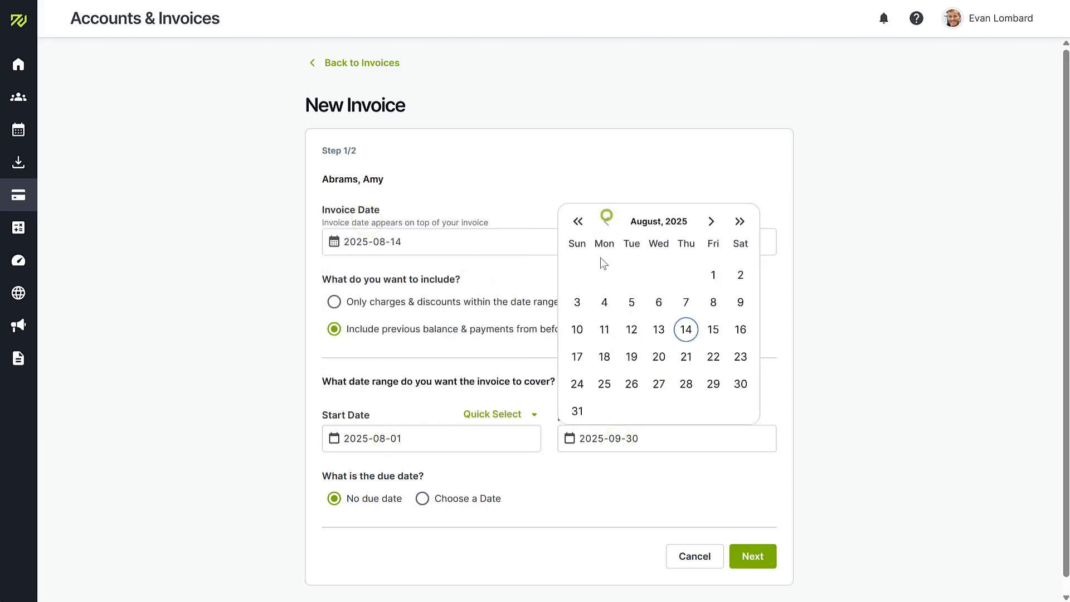
click(577, 407)
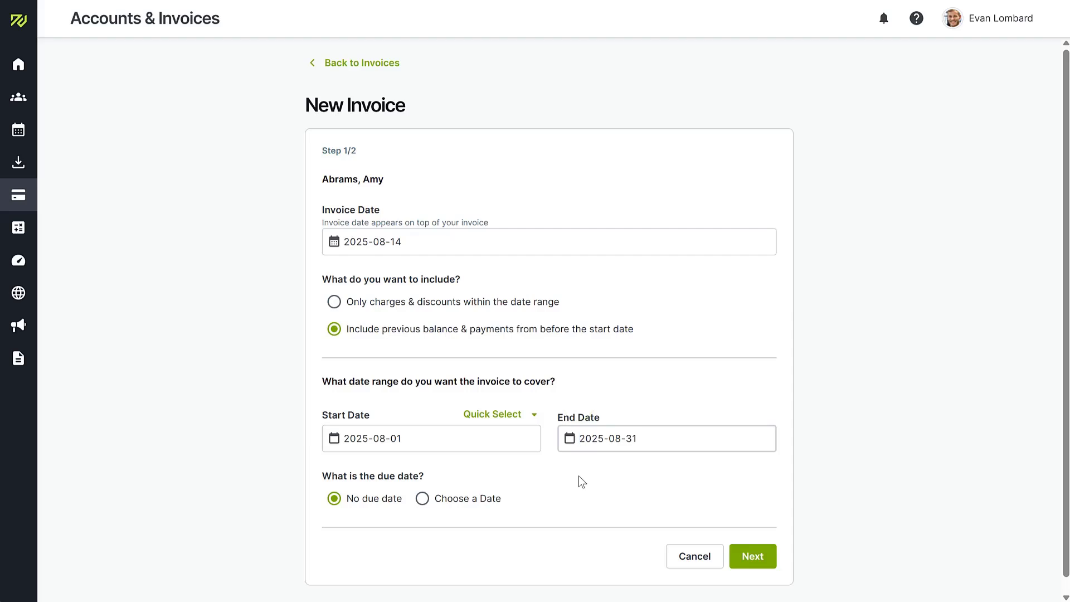
Step: Set the due date to 2025-08-31, keep each session on its own line, and create the invoice
click(422, 498)
scroll(423, 494, down, 2)
click(378, 481)
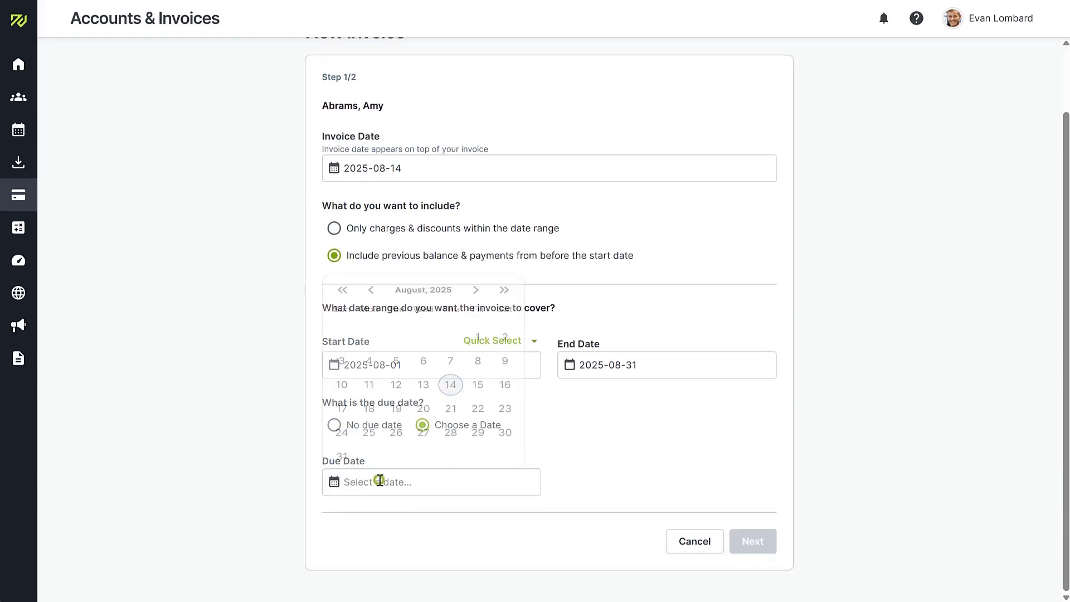
click(341, 454)
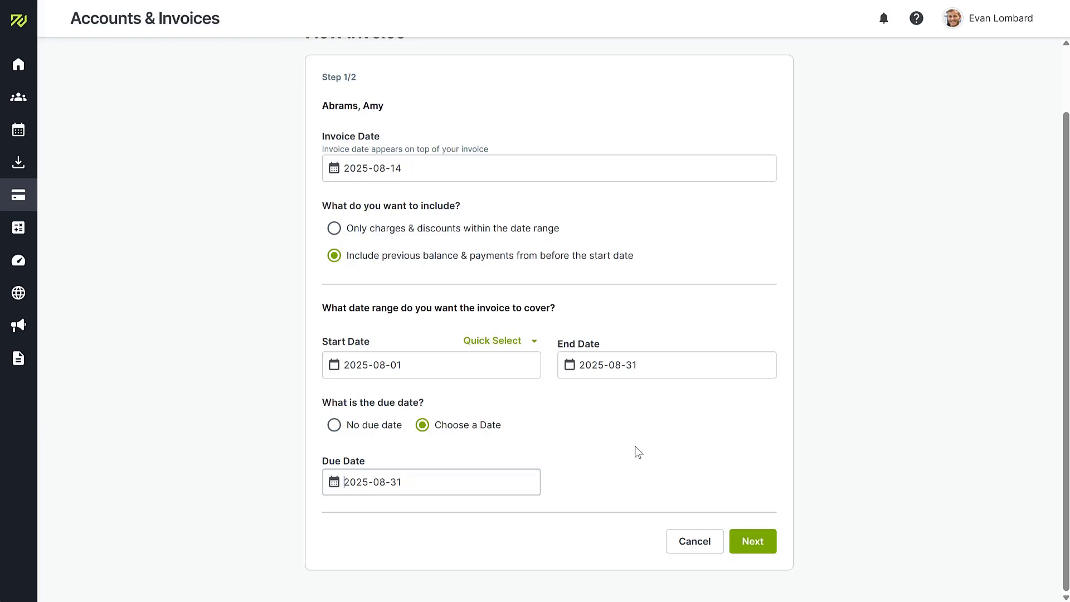
click(760, 544)
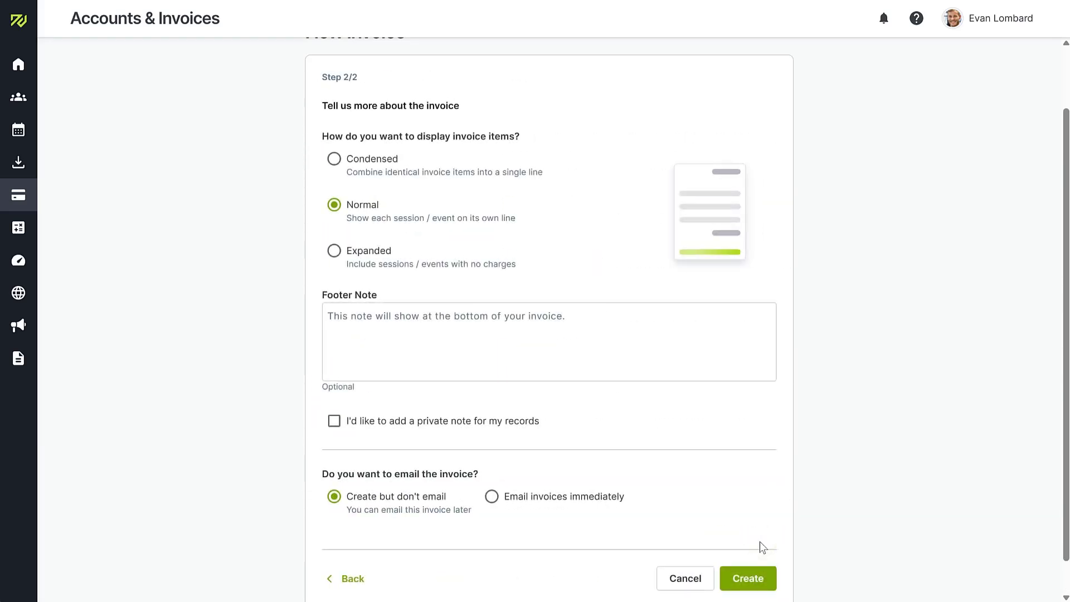
click(334, 159)
click(335, 205)
click(748, 578)
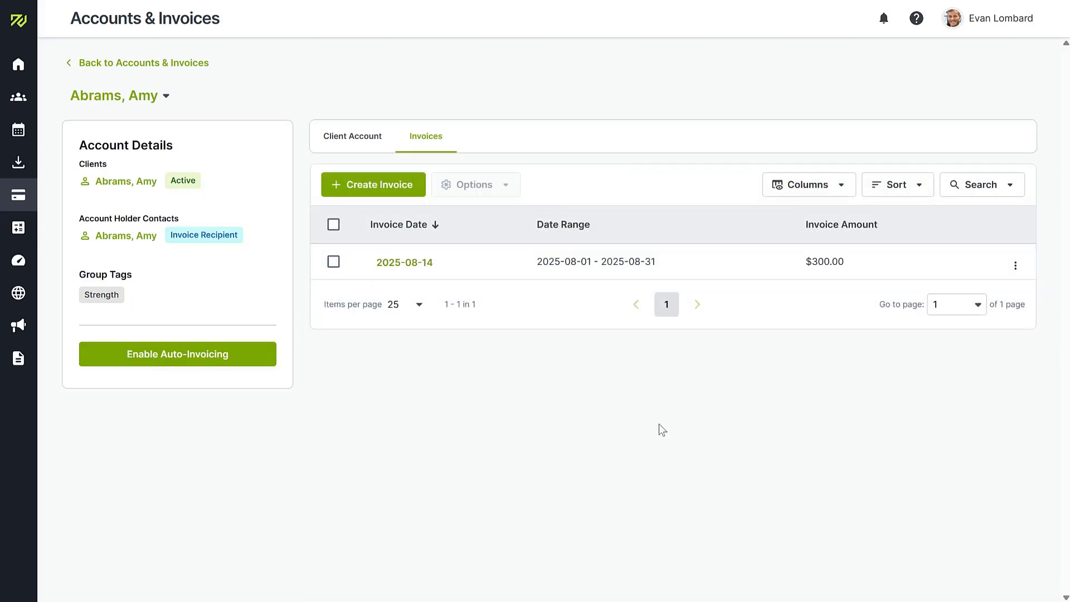
click(419, 262)
Step: Select the first three accounts and enable monthly auto-invoicing from 2025-09-01, then save
click(205, 65)
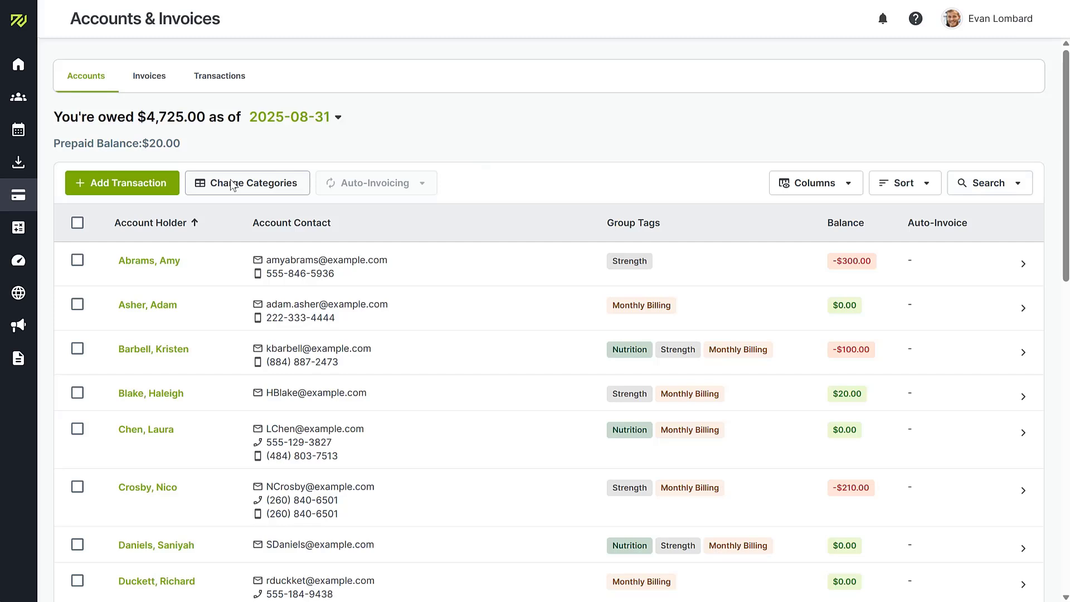
click(78, 261)
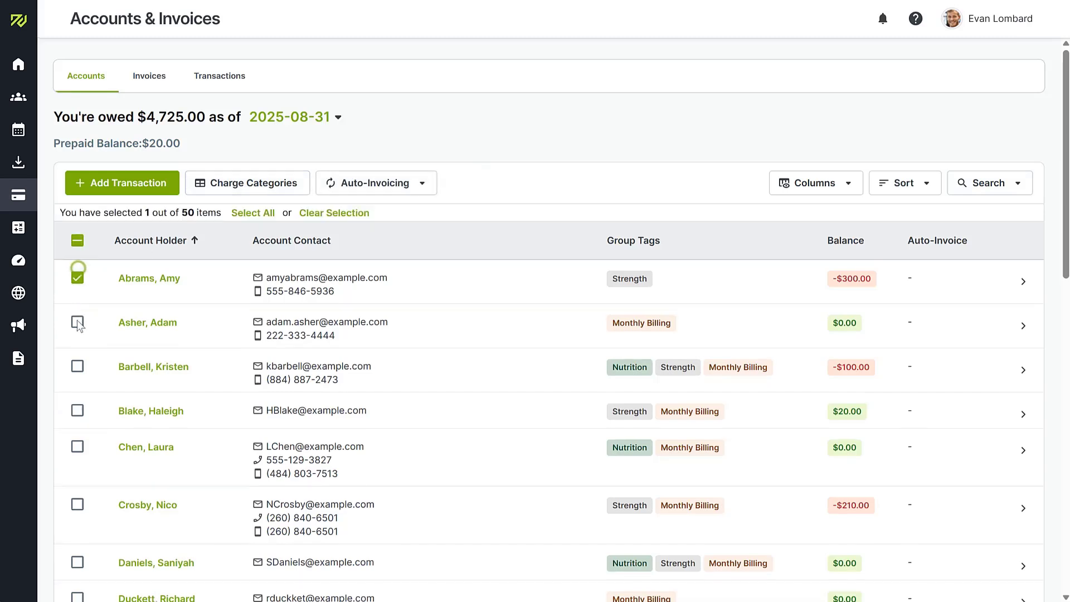
click(77, 322)
click(78, 366)
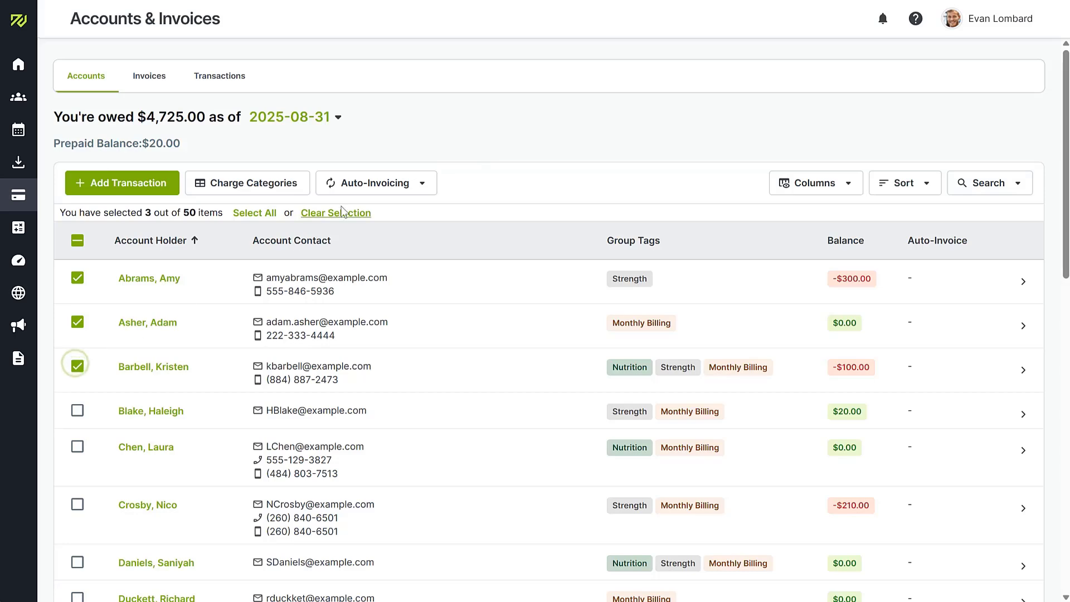
click(384, 183)
click(388, 214)
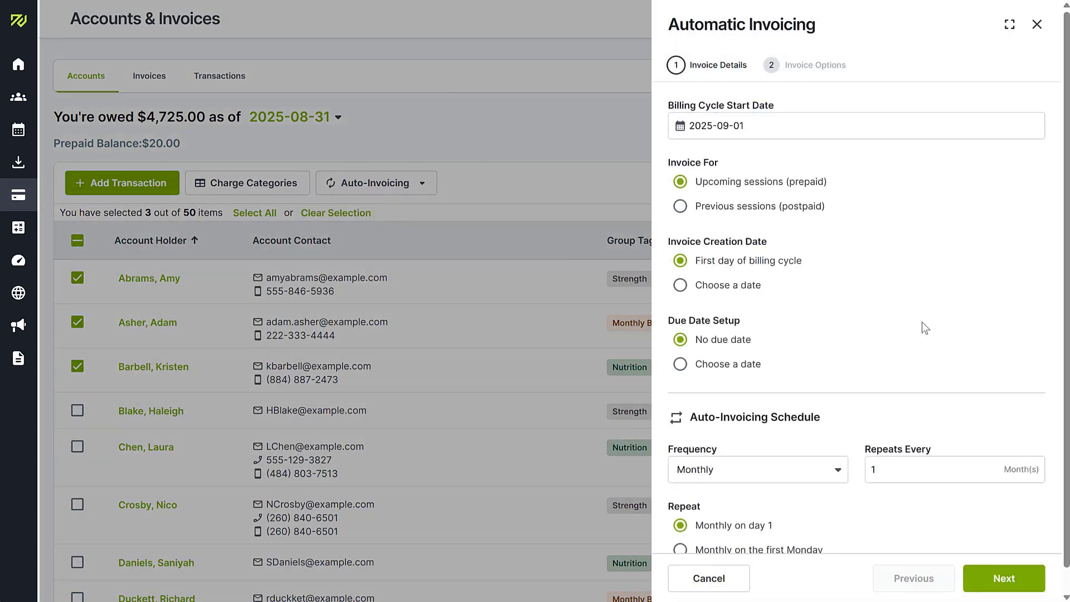
scroll(921, 322, down, 1)
click(1005, 577)
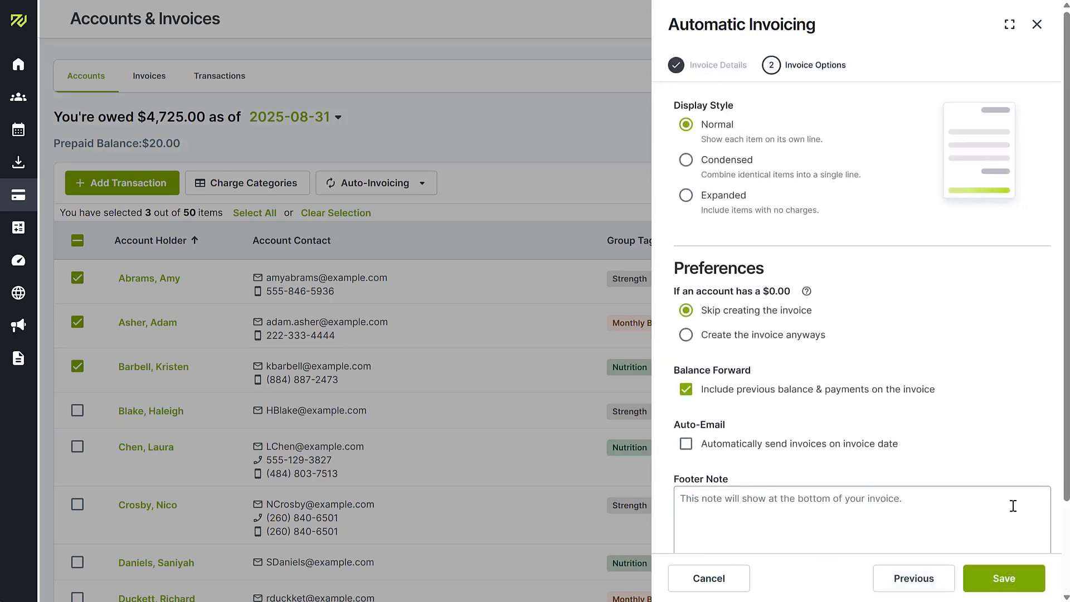
click(1003, 579)
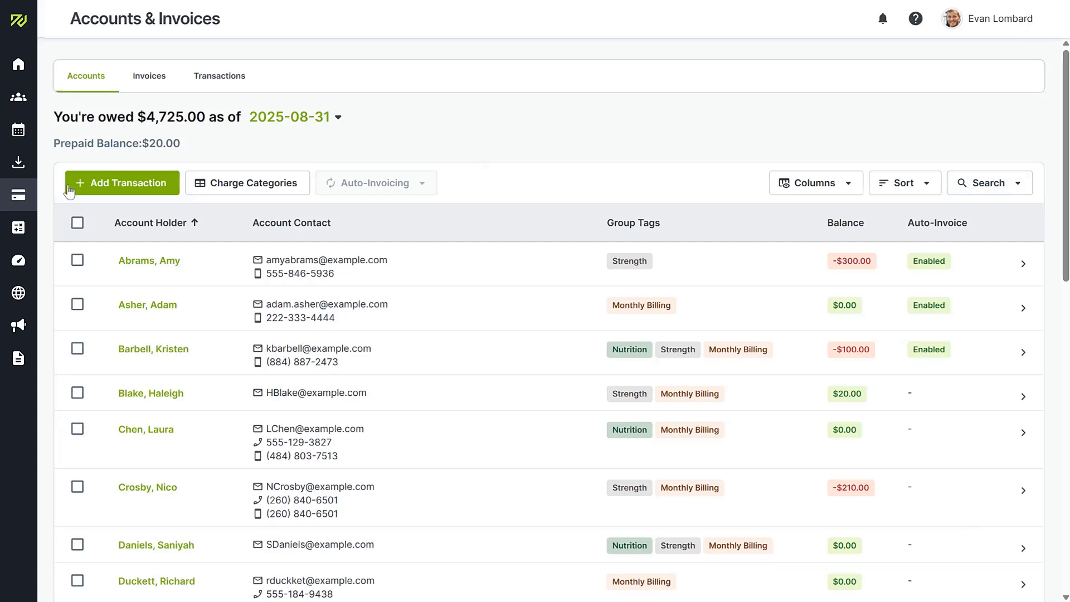
Step: Browse Online Resources, Expenses & Other Revenue, Business Reports and News & Blog Posts, then open Website
mouse_move(17, 227)
click(21, 162)
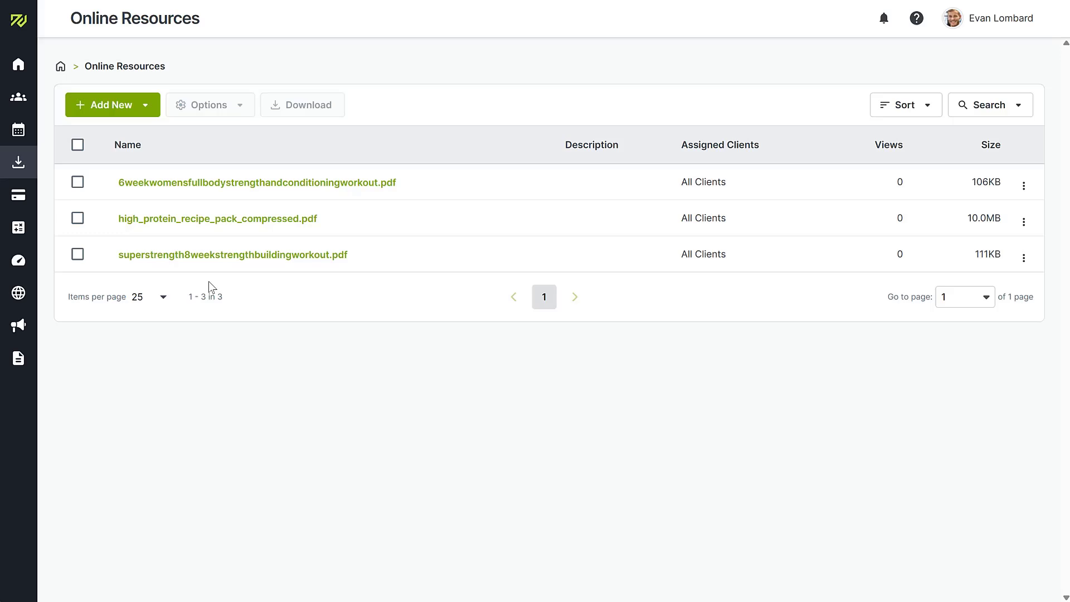
click(41, 235)
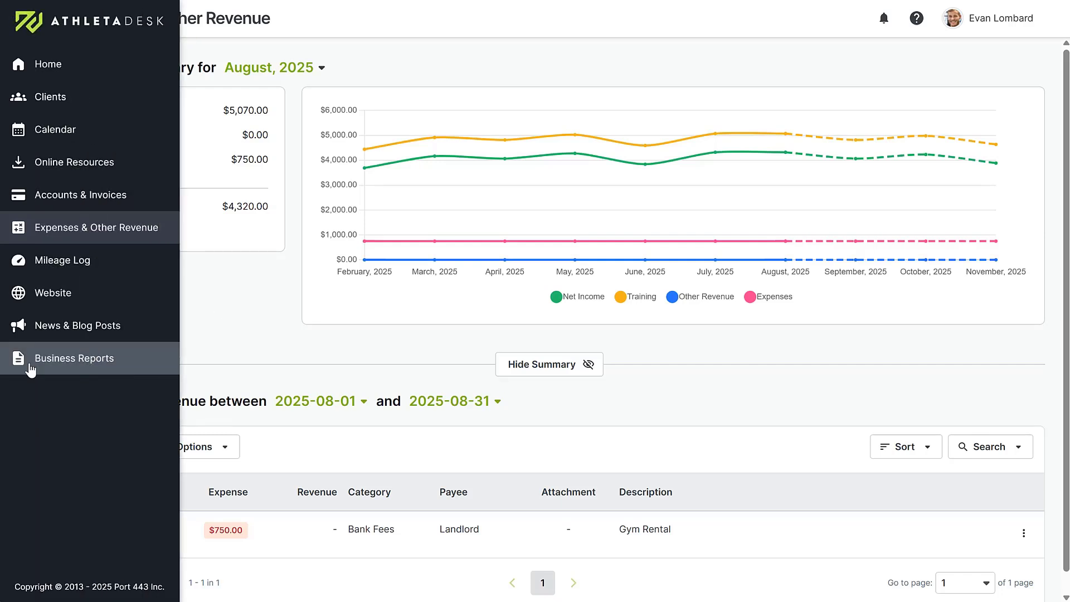
click(31, 367)
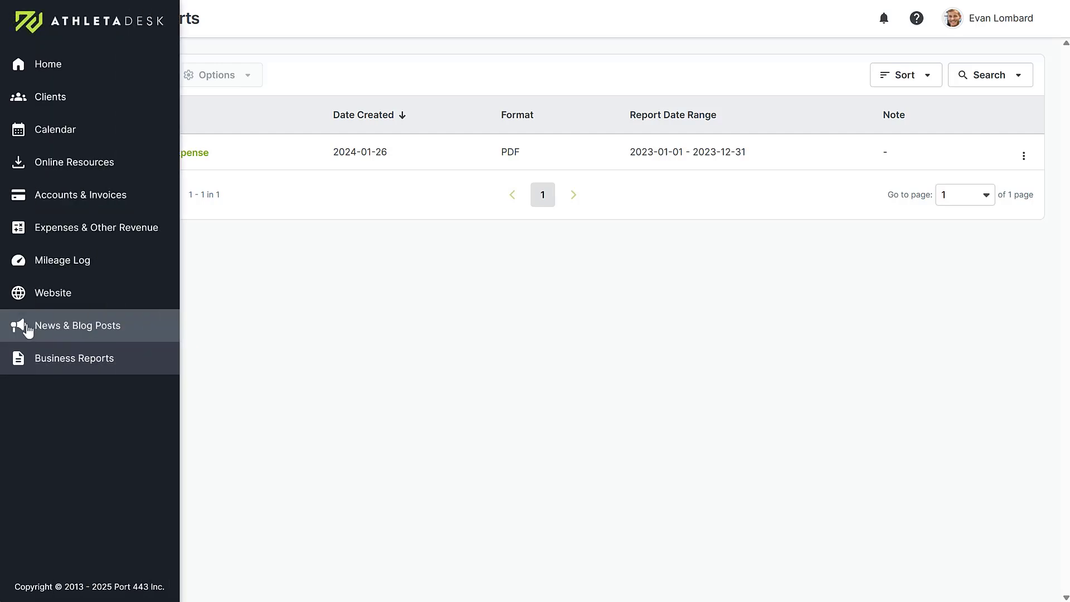
click(34, 326)
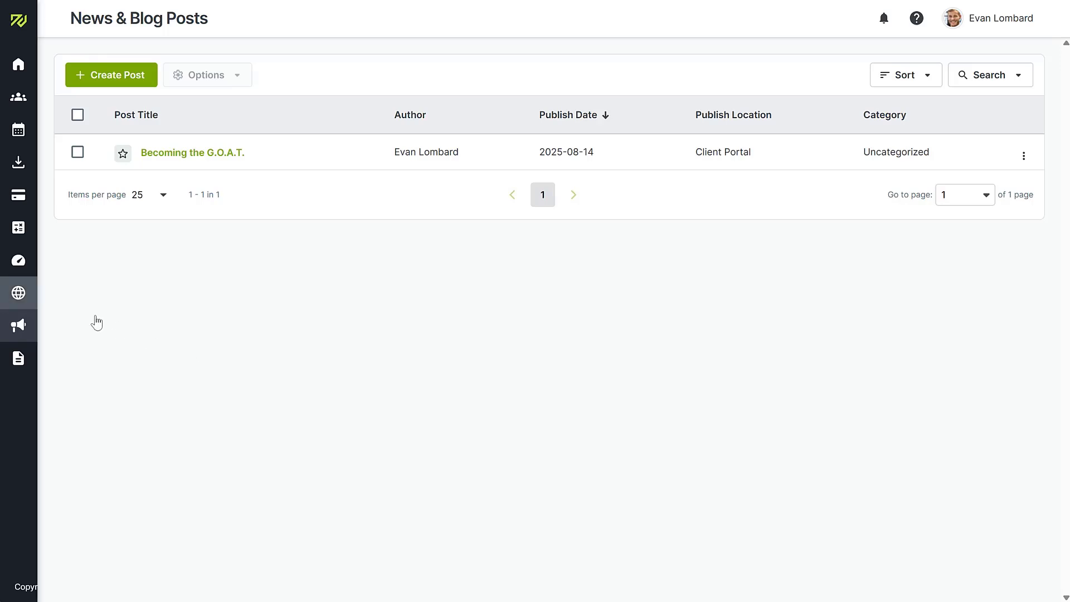
click(31, 293)
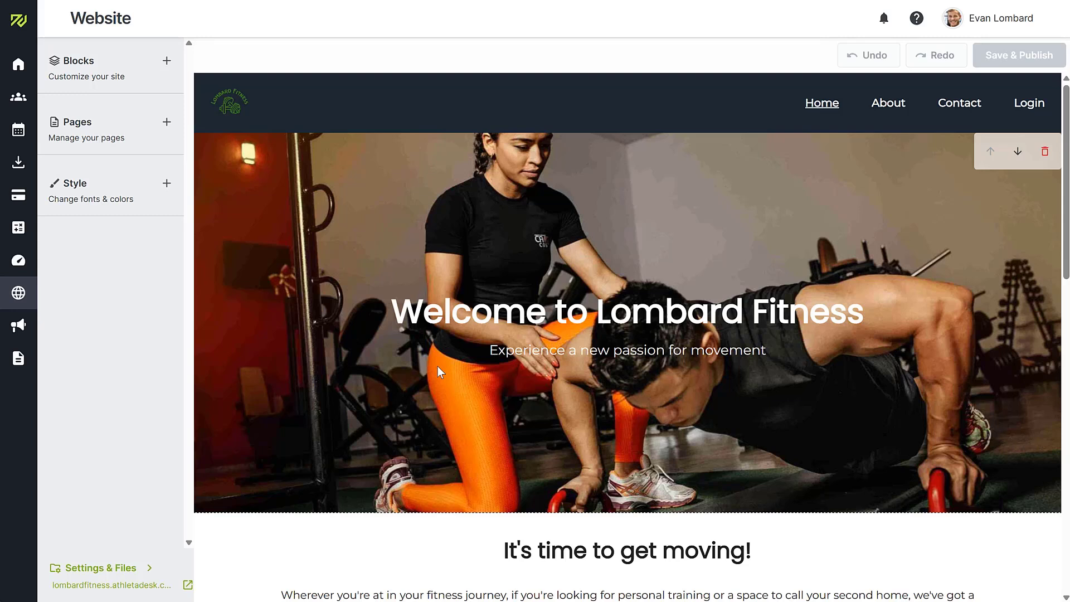
Step: Insert a Heading block reading 'Welcome!' below the home page's hero image
click(131, 66)
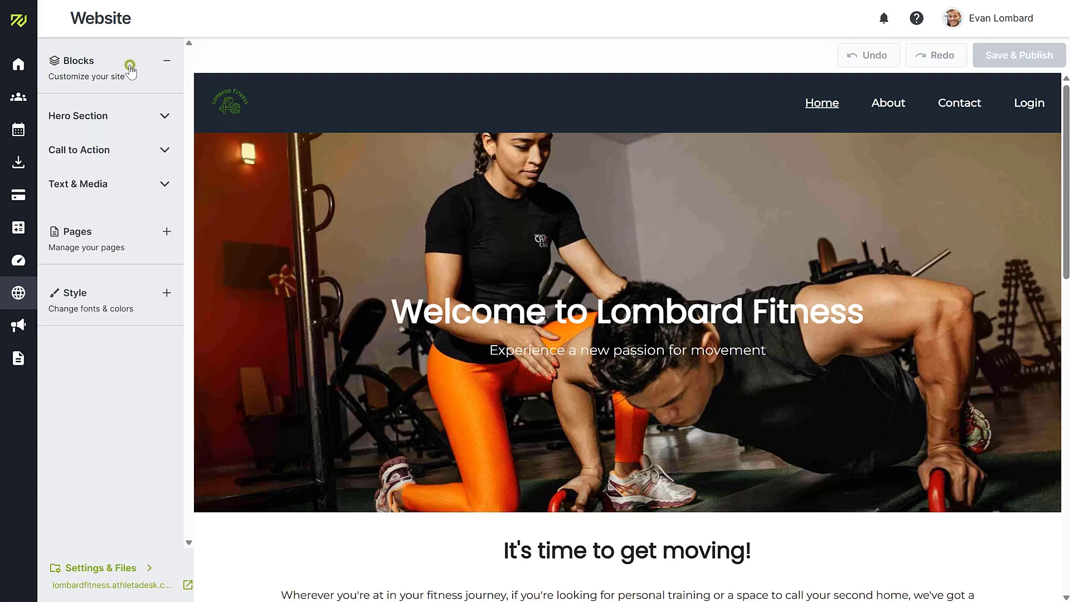
click(114, 186)
drag(119, 357, 377, 454)
double_click(611, 552)
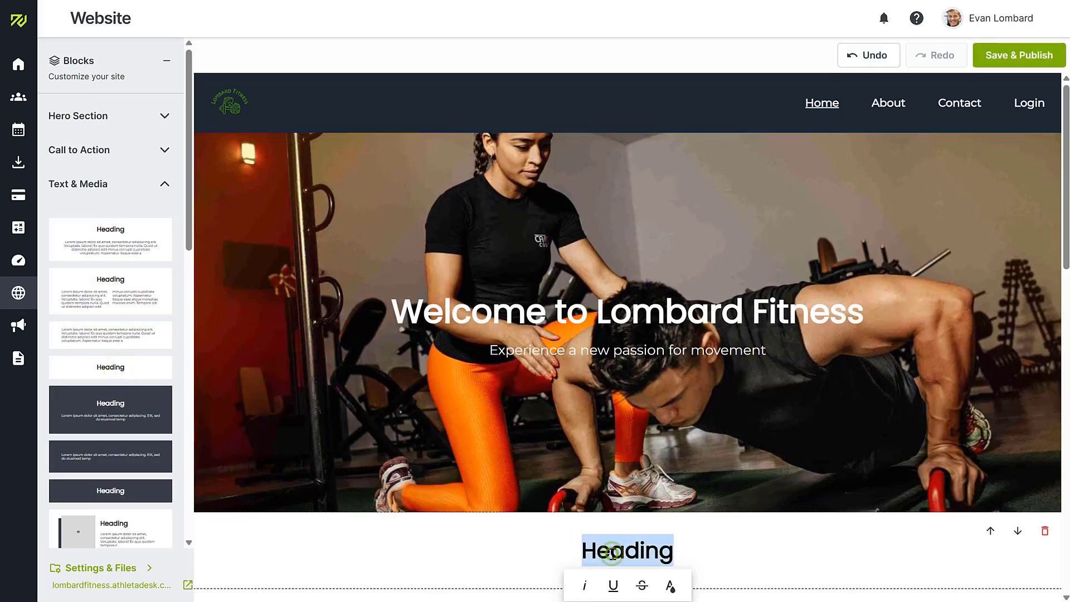
text(Welcome!)
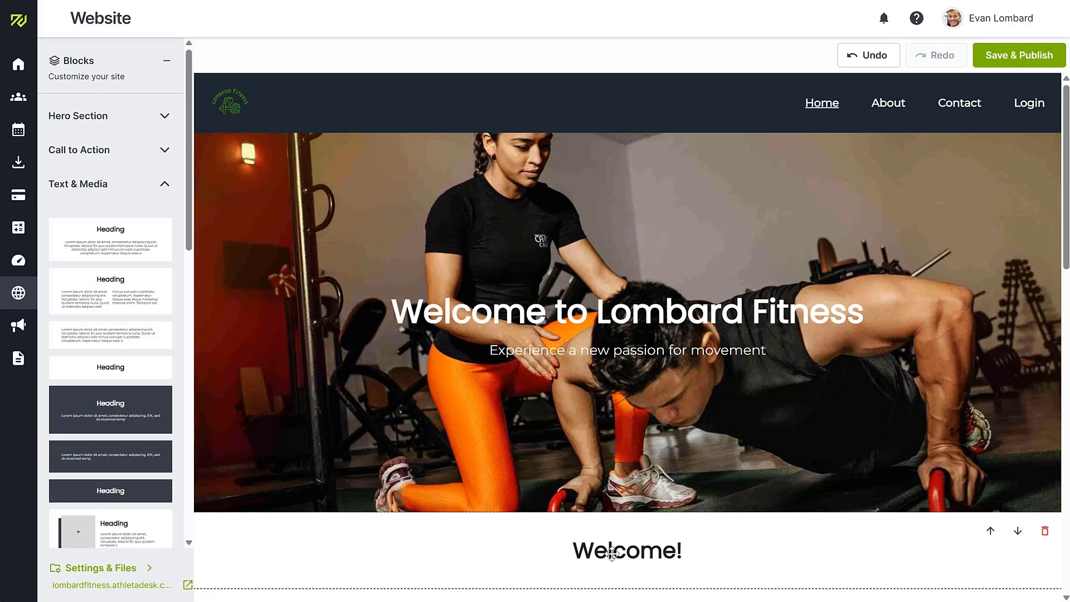
Step: Browse the Forms blocks, then save and publish the website
click(167, 183)
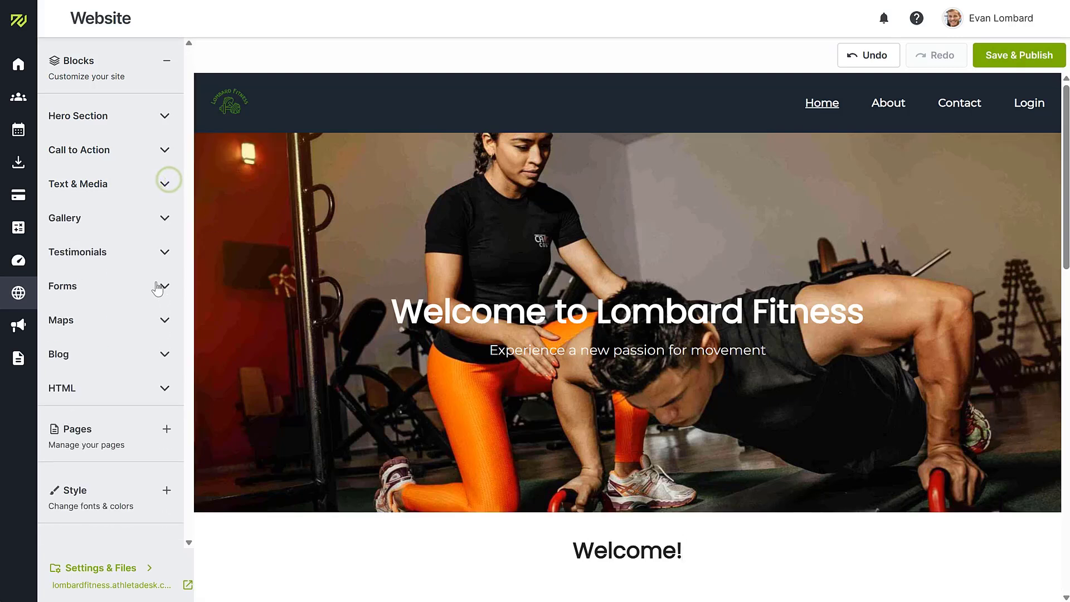
click(158, 283)
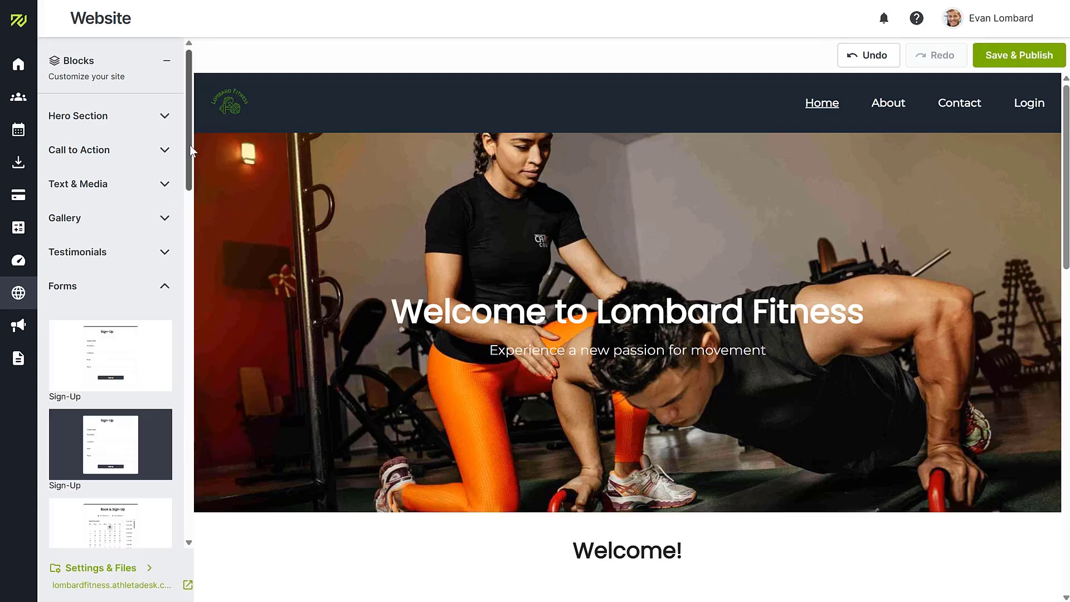
drag(190, 150, 215, 186)
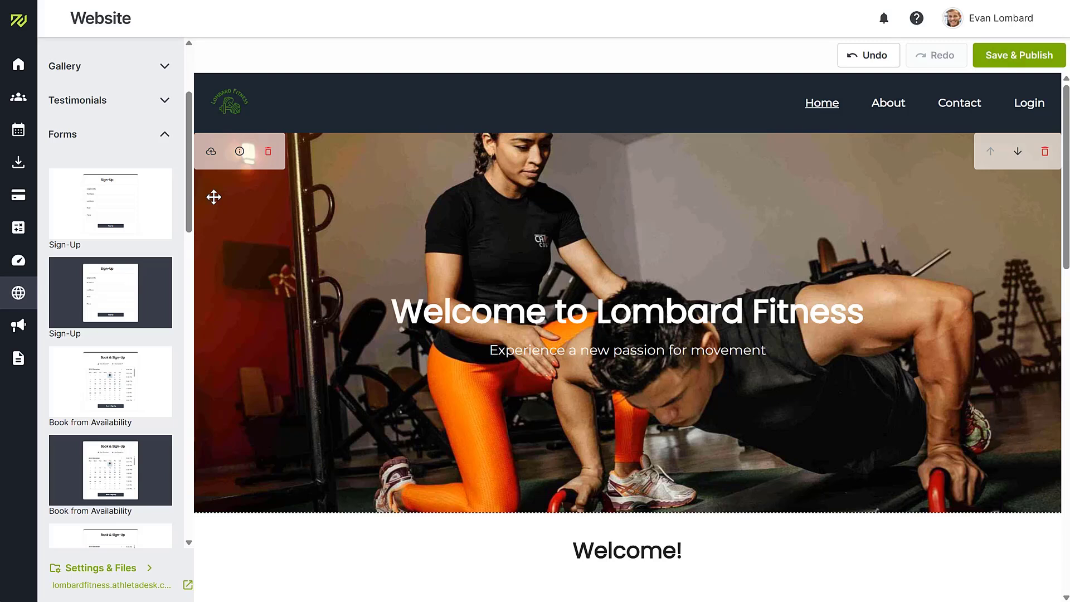
click(1014, 55)
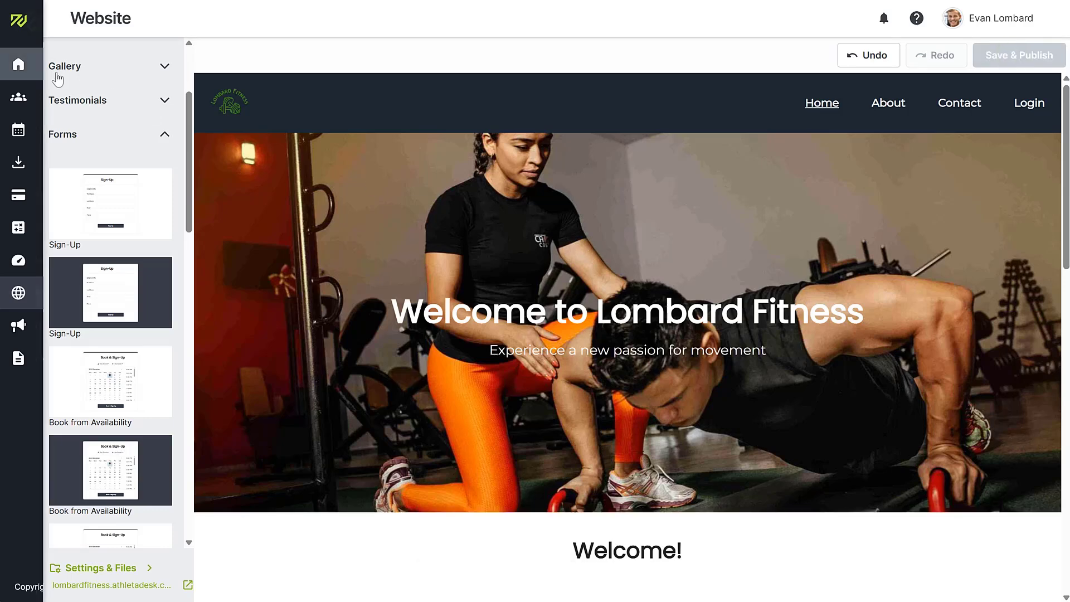
Step: Return to the Home dashboard listing six events for Thursday 2025-08-14
click(21, 64)
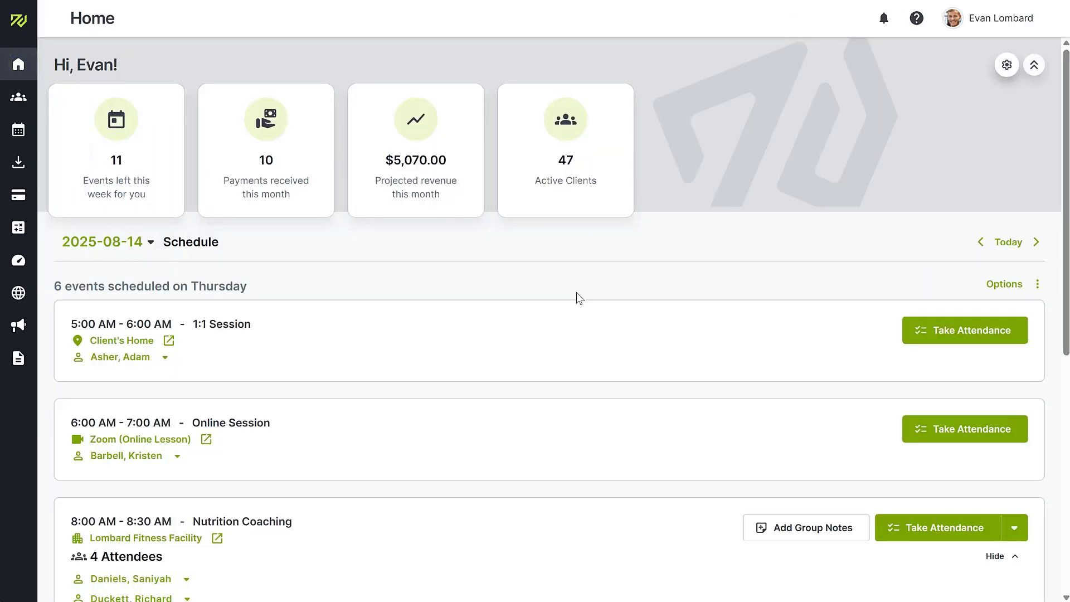